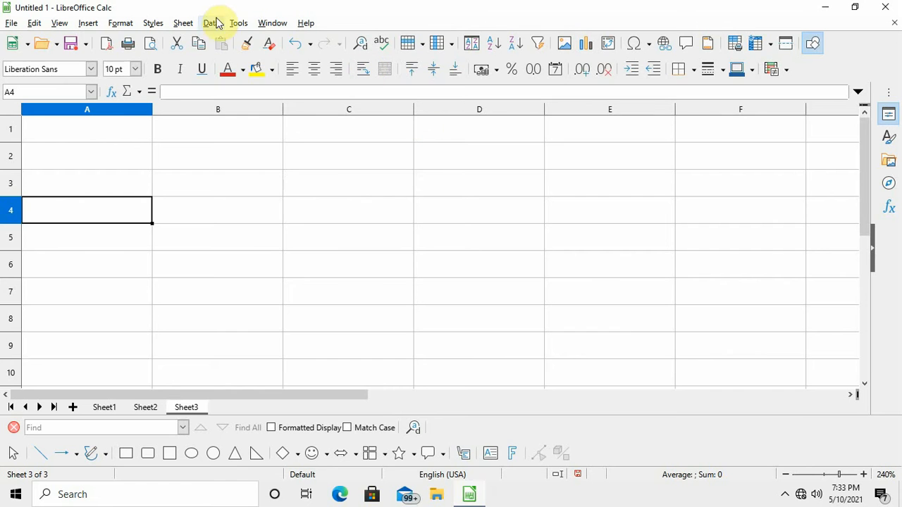
left_click(211, 23)
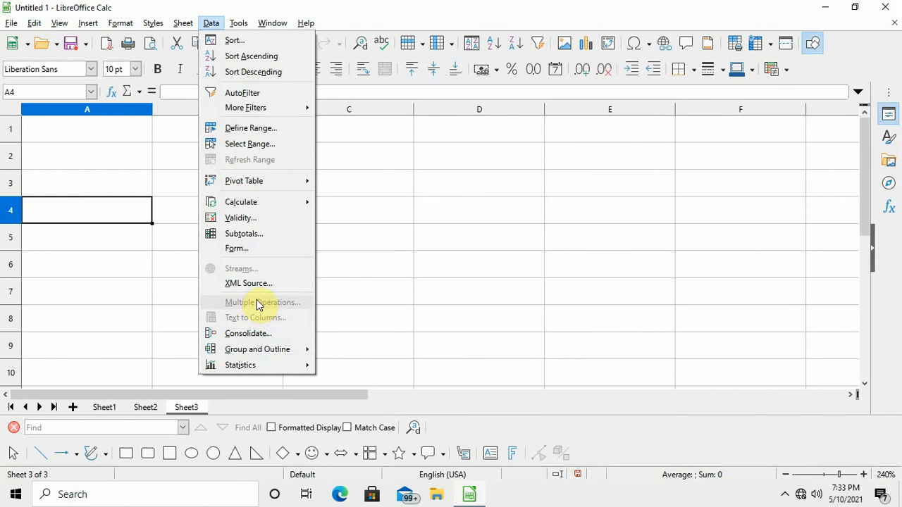
left_click(337, 134)
left_click(337, 129)
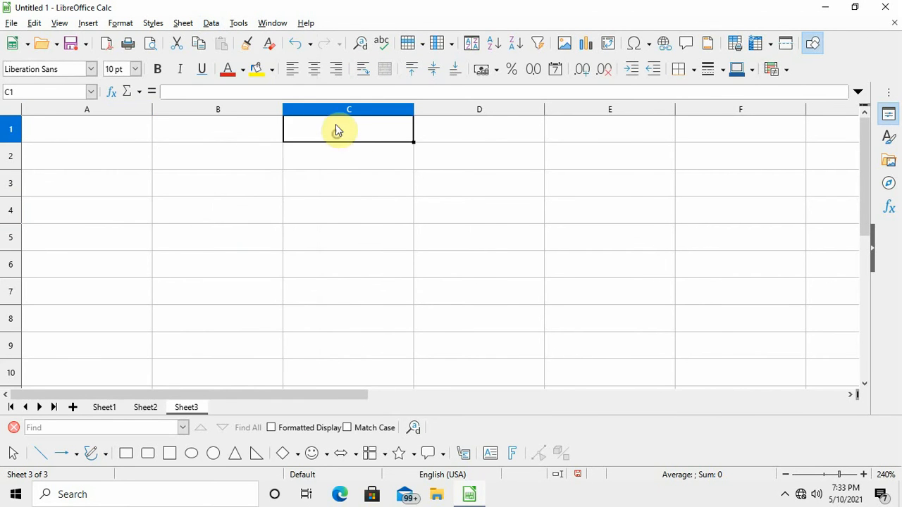
Enter the label p.amount in A1 and the principal 12500 in B1.
left_click(60, 132)
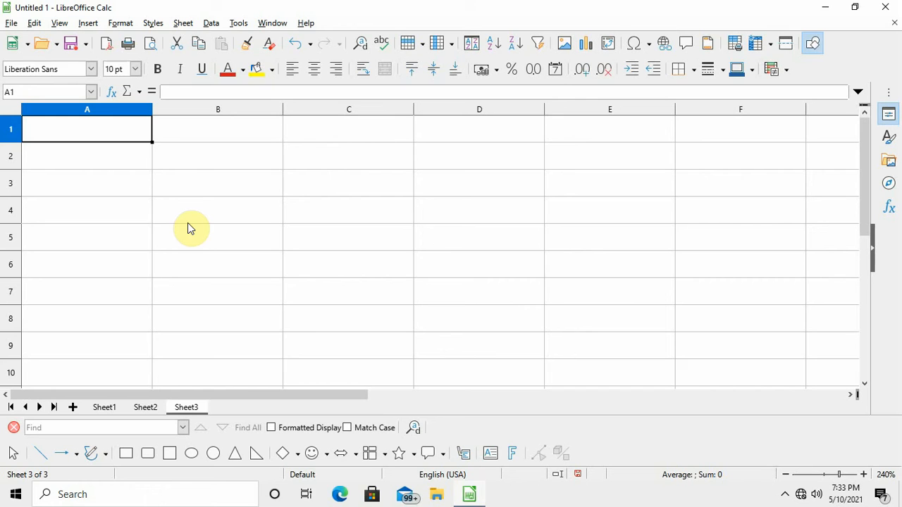
type("p.am")
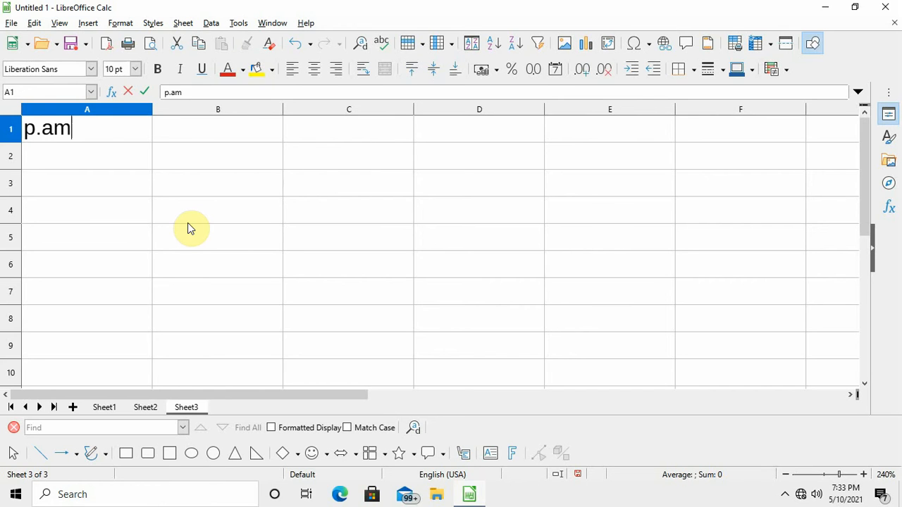
type("ount")
key("Tab")
type("12")
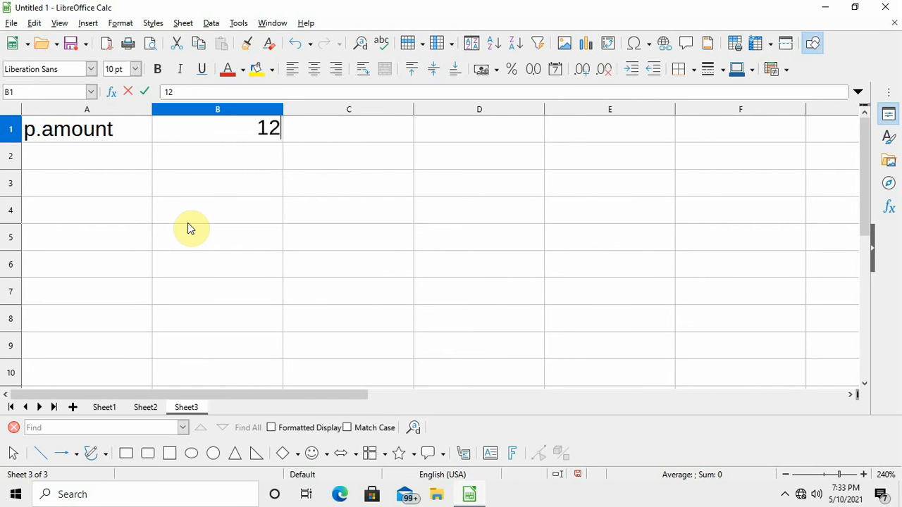
type("500")
key("Return")
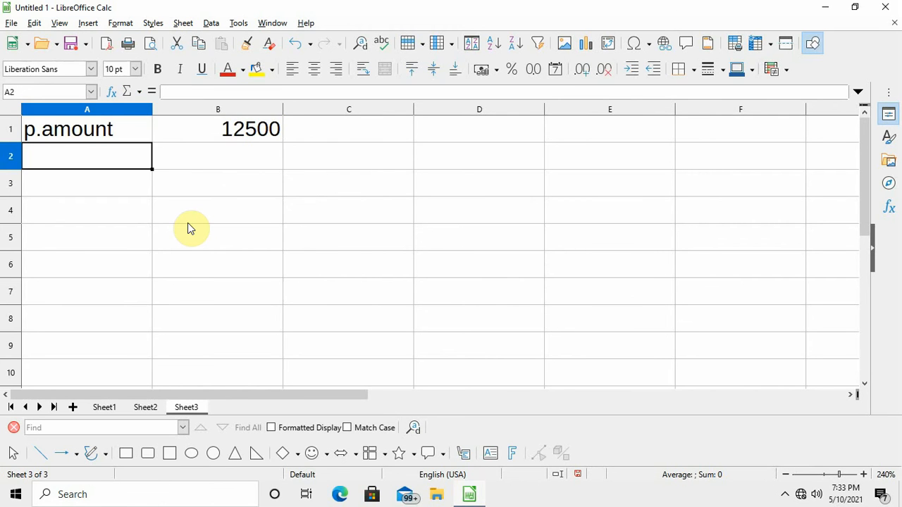
Add the label intrest with 3.5 in row 2 and the label year with 3 in row 3.
type("intrest")
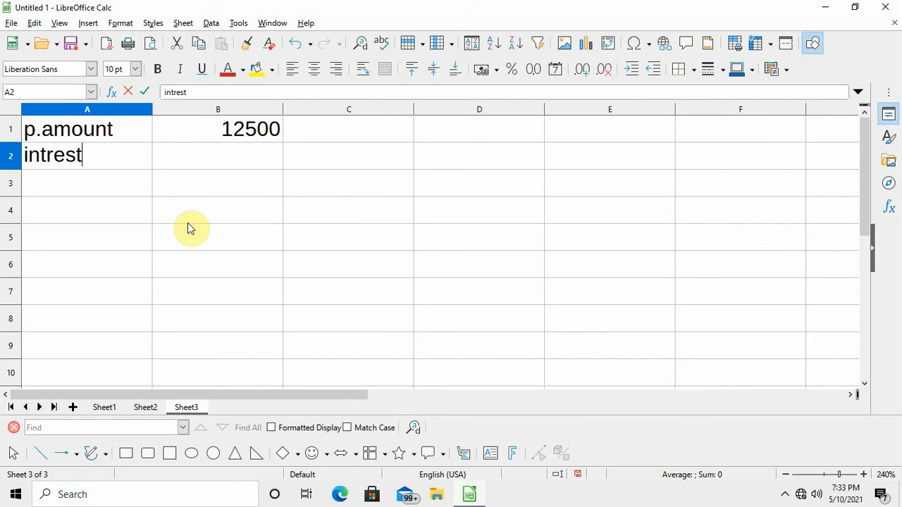
key("Tab")
type("3.5")
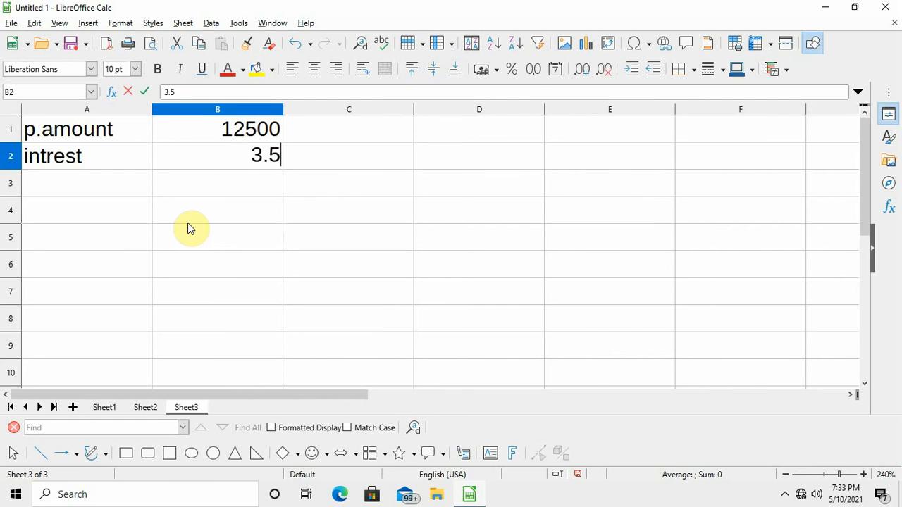
key("Return")
type("year")
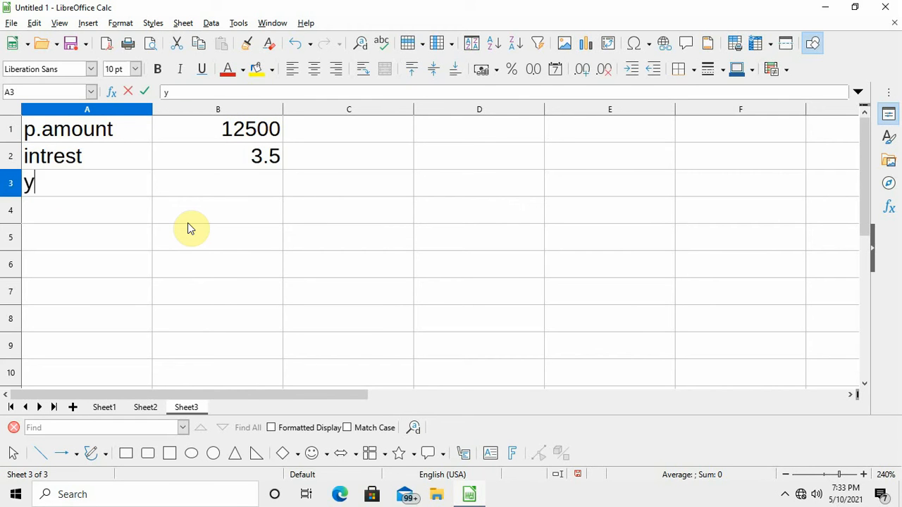
key("Tab")
type("3")
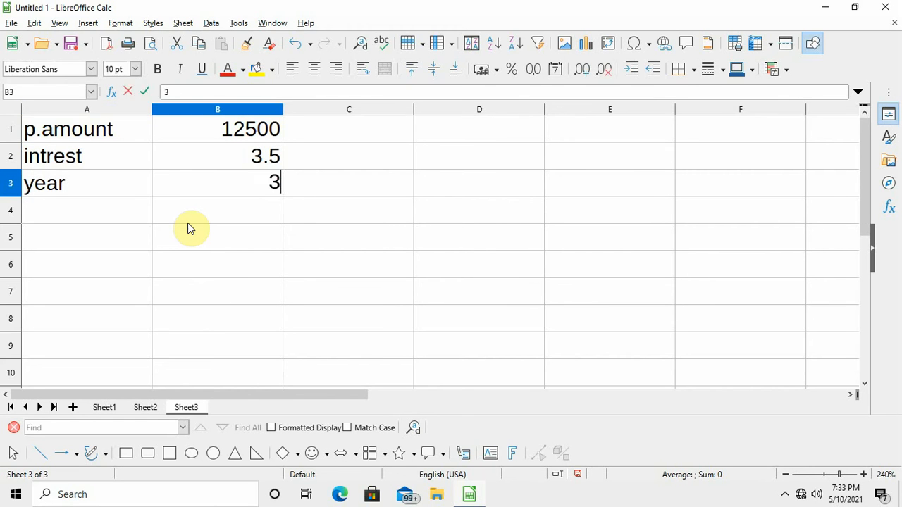
key("Return")
Label A4 as s.i and calculate the simple interest in B4 with the formula =B1*B2*B3/100.
type("s.i")
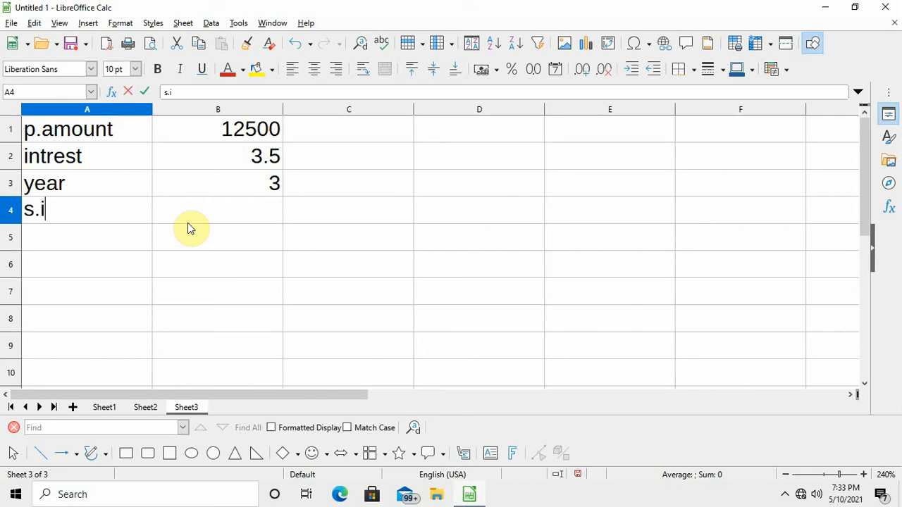
key("Tab")
type("=")
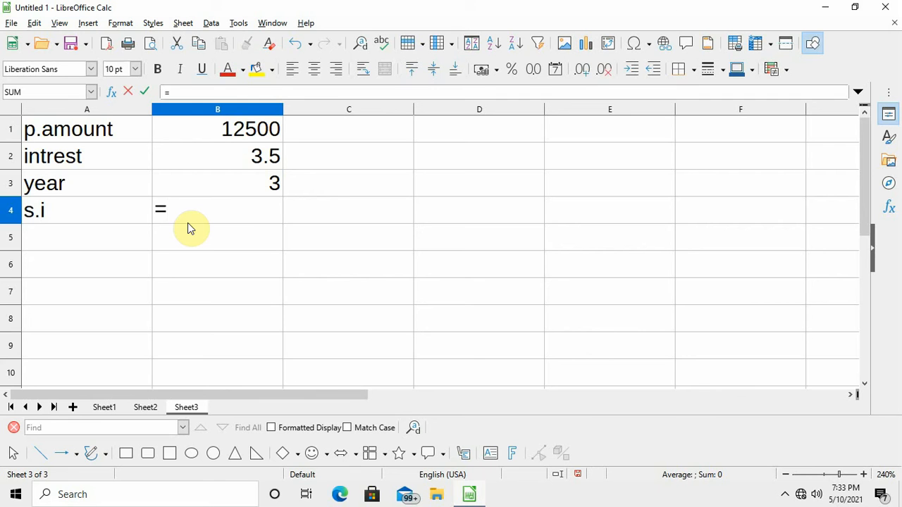
type("b1*b2*")
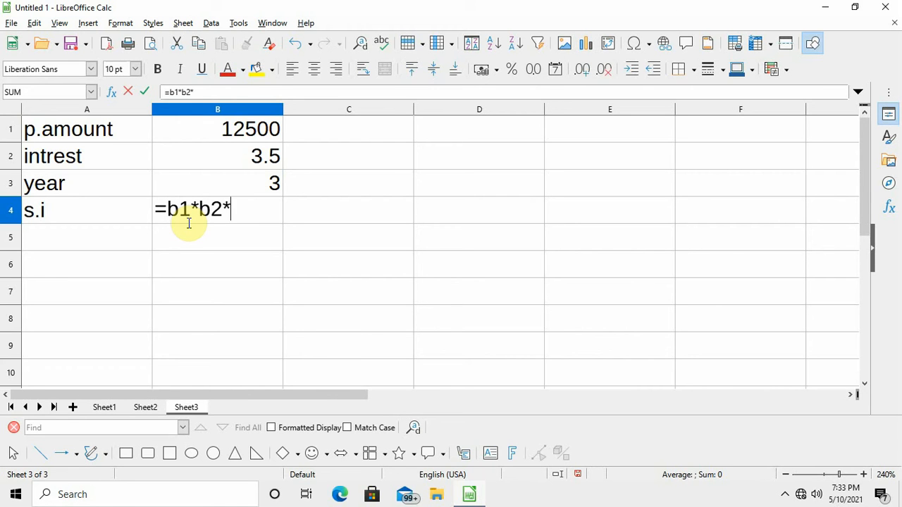
type("b3/100")
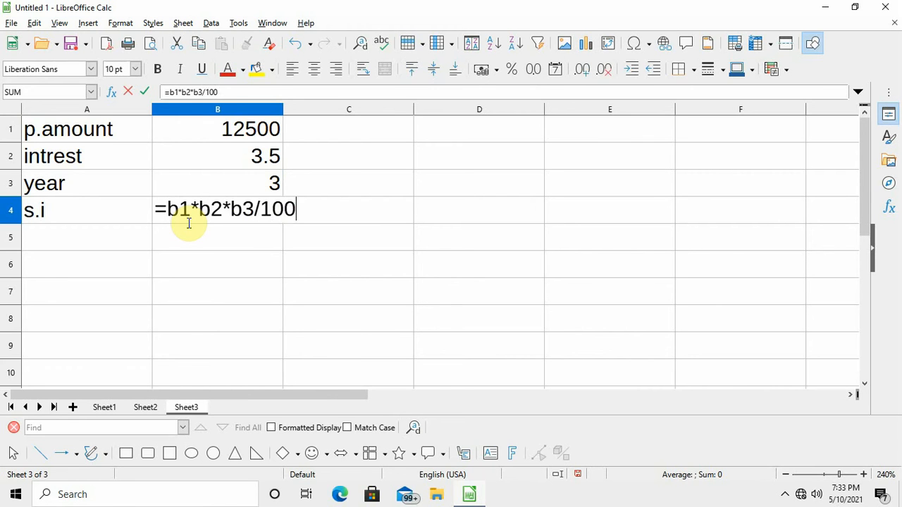
key("Return")
key("Up")
key("Right")
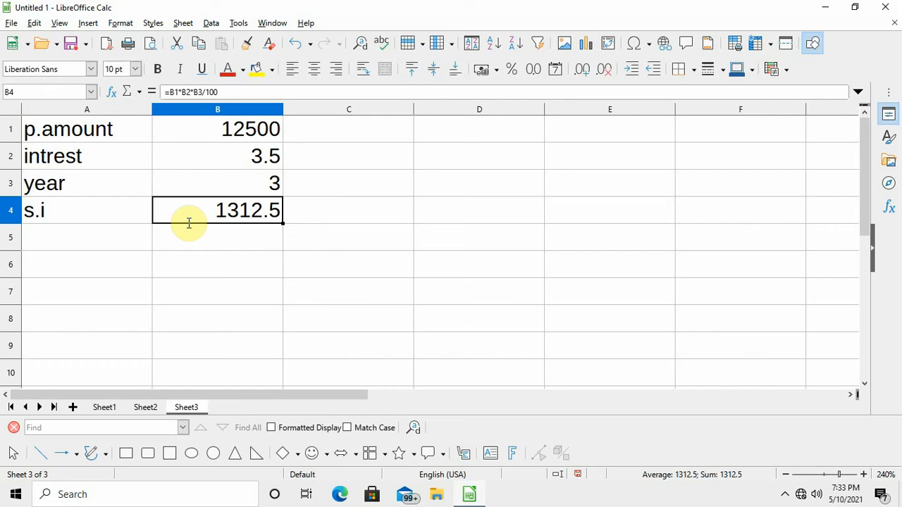
Enter the column heading intrest in cell D1.
key("Up")
key("Up")
key("Up")
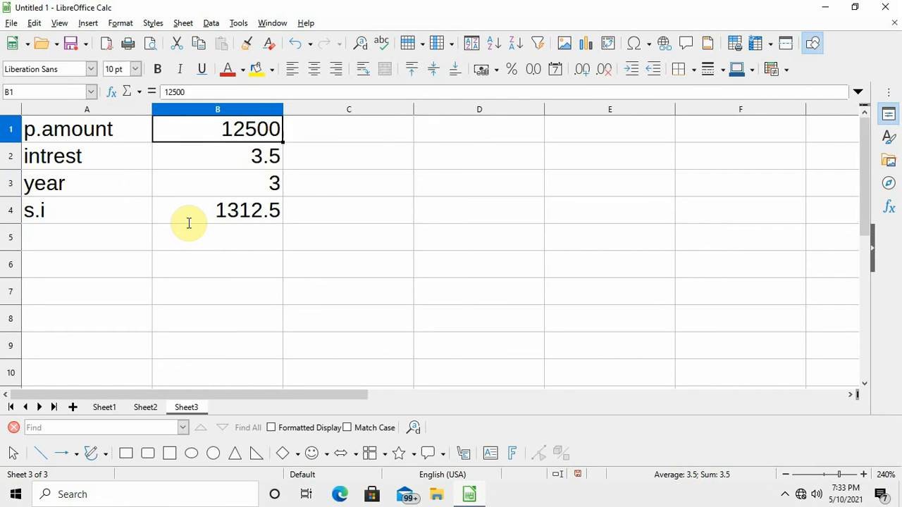
key("Right")
key("Right")
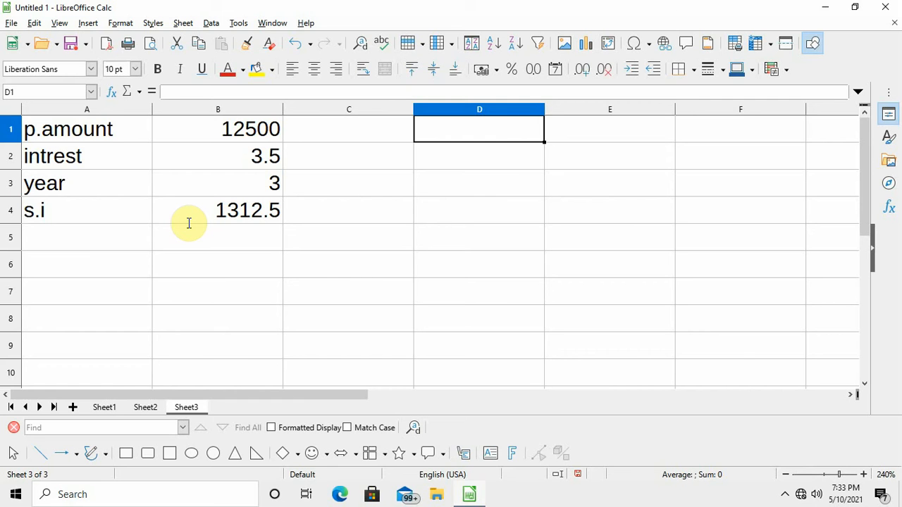
type("i")
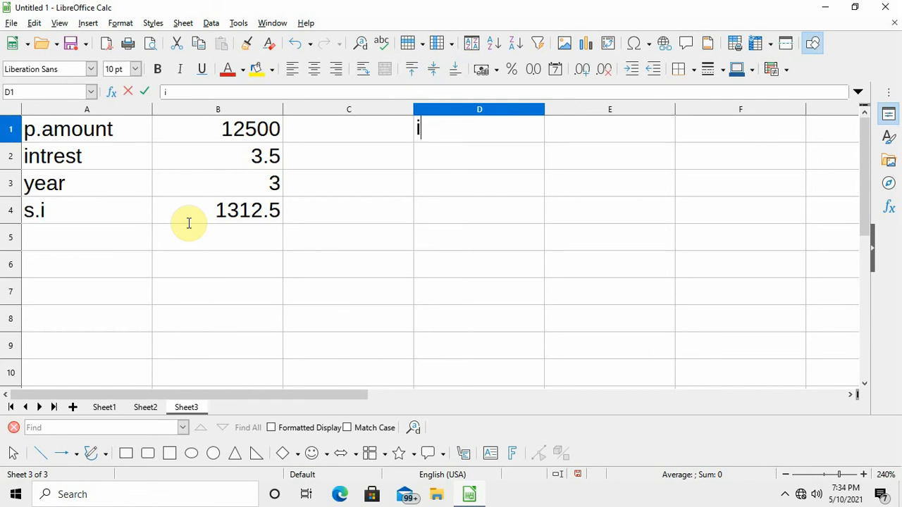
type("ntrest")
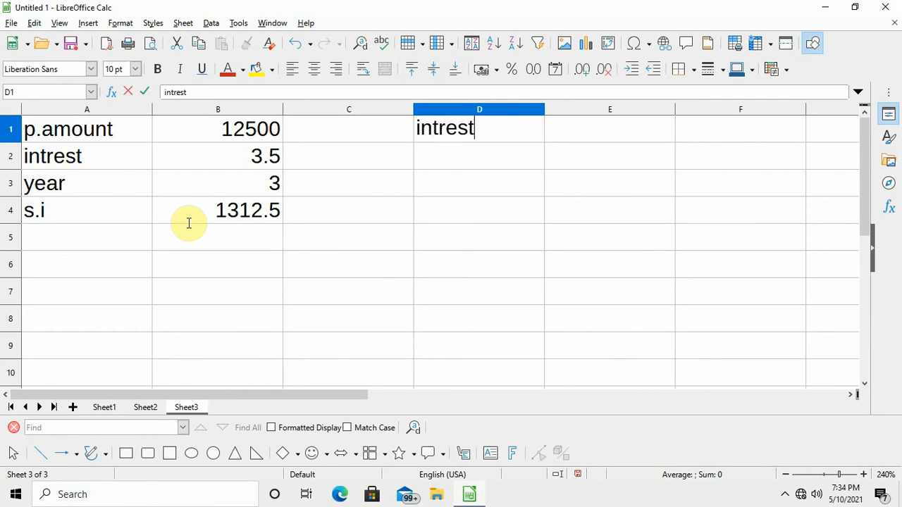
key("Return")
List the interest rates 4.5, 5.6, 6.7 and 12.5 in cells D3 to D6.
key("Down")
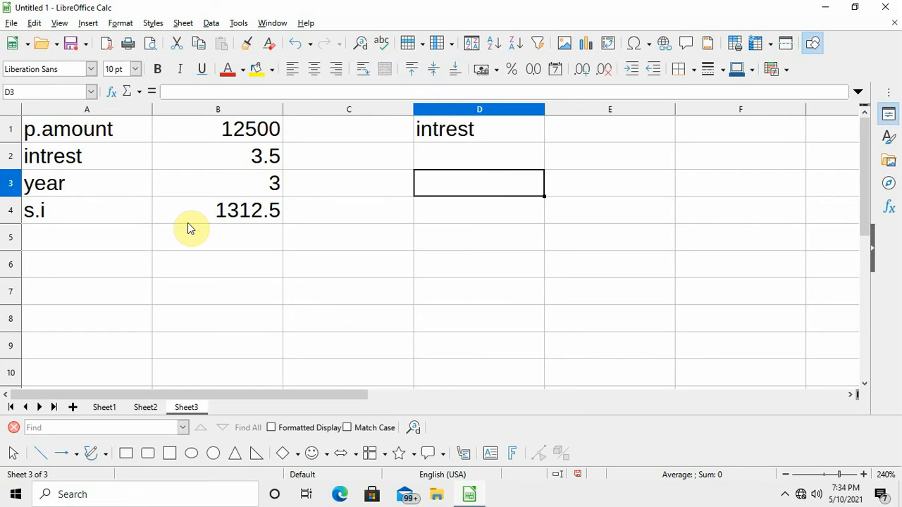
type("4.5")
key("Return")
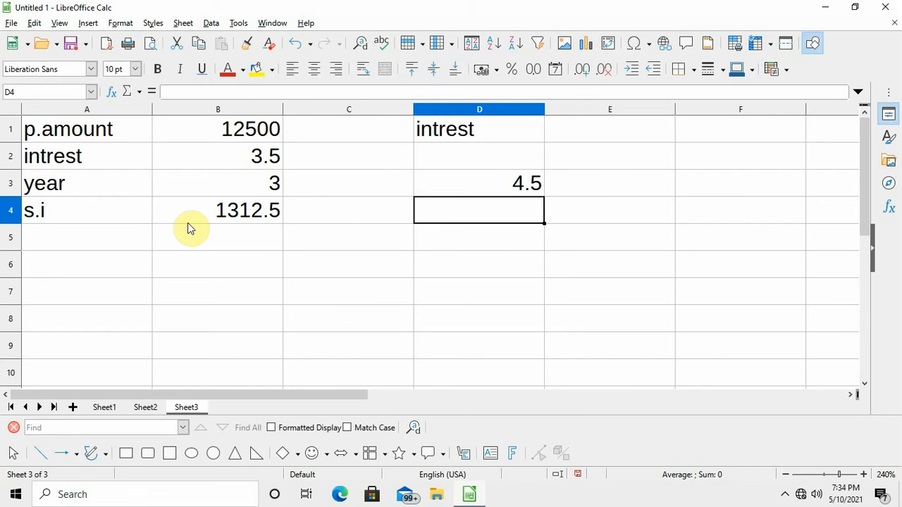
type("5.6")
key("Return")
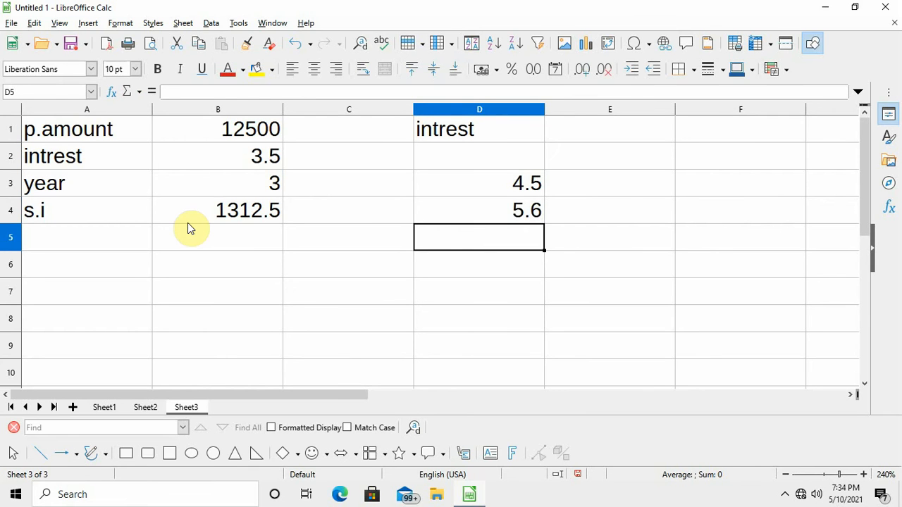
type("6.7")
key("Return")
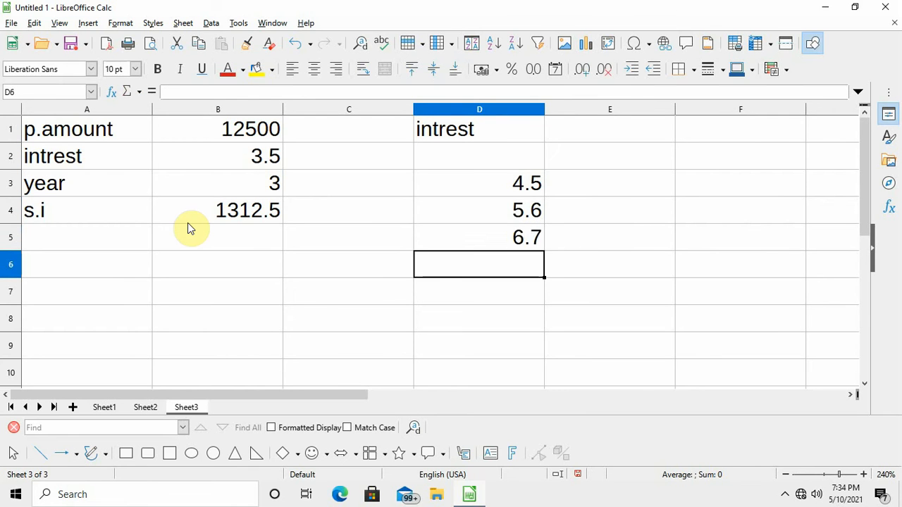
type("12.5")
key("Return")
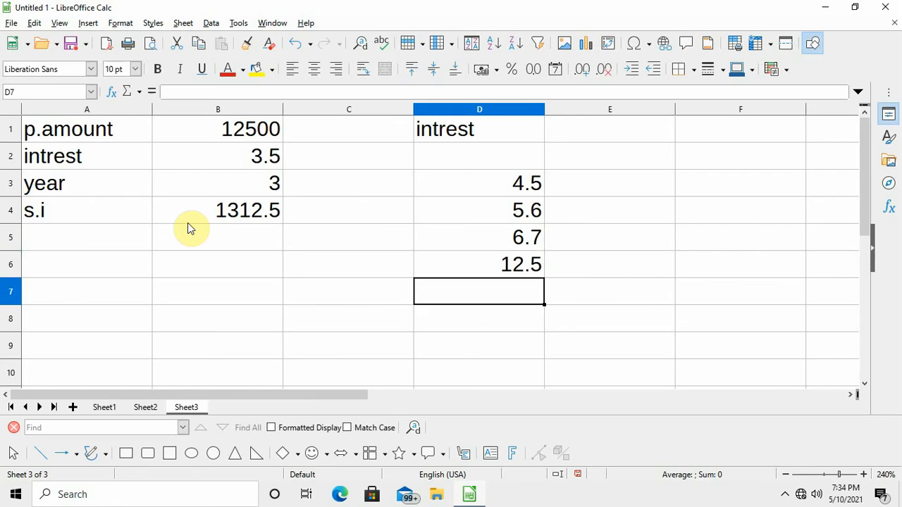
Enter the column heading s.i in cell E1, beside the intrest heading.
key("Up")
key("Up")
key("Up")
key("Up")
key("Up")
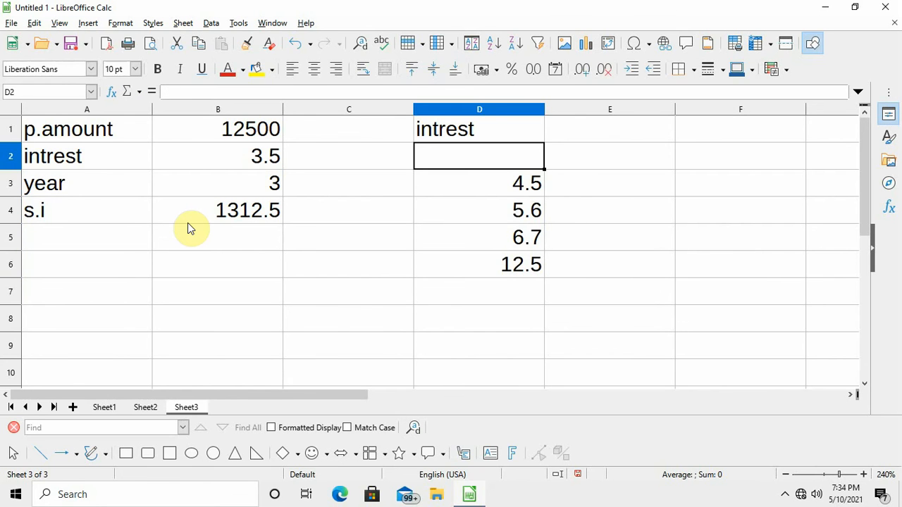
key("Up")
key("Right")
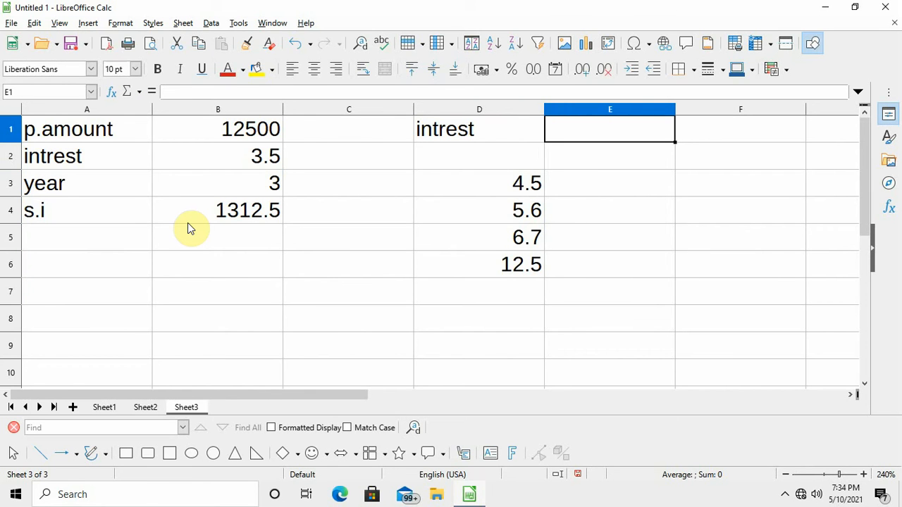
type("s.i")
key("Return")
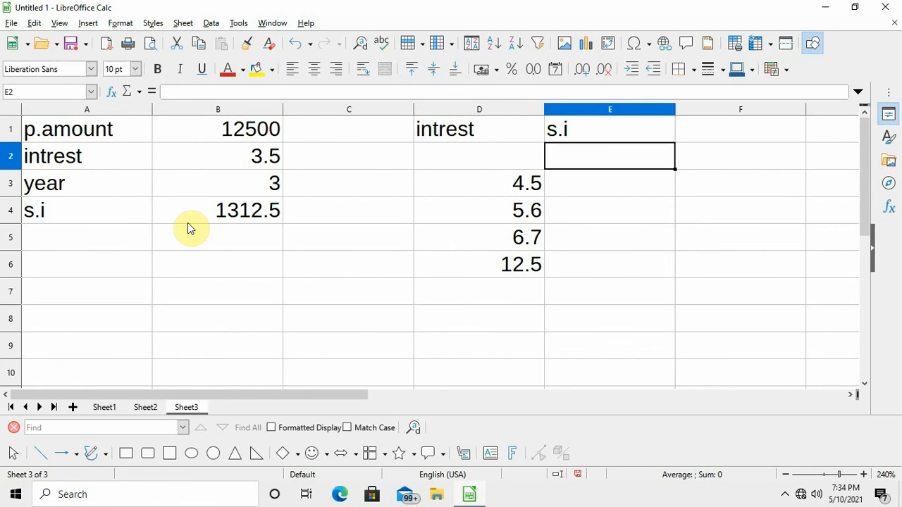
Select the range D3:E6 and start Multiple Operations on it.
key("Left")
key("Down")
key("shift+Right")
key("shift+Down")
key("shift+Down")
key("shift+Down")
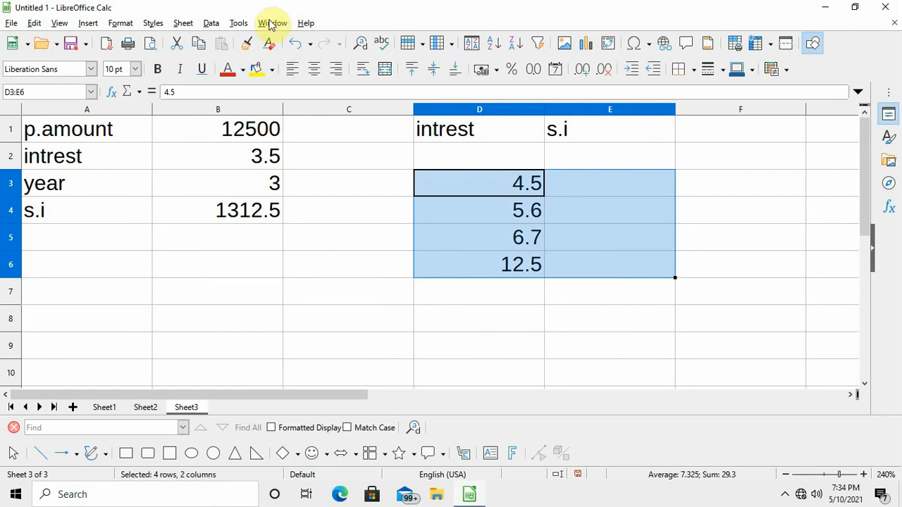
left_click(212, 23)
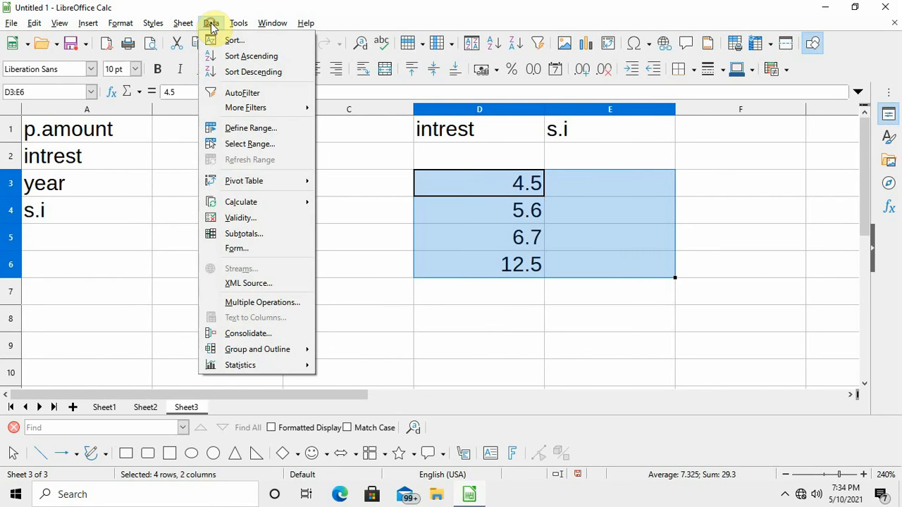
left_click(257, 303)
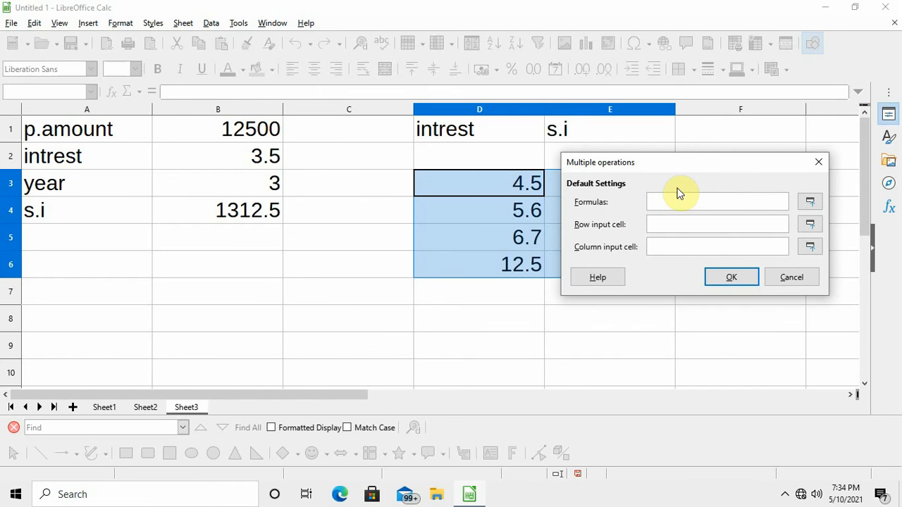
Set the Multiple Operations formula reference to $B$4 and move the dialog farther from the rate table.
left_click(811, 202)
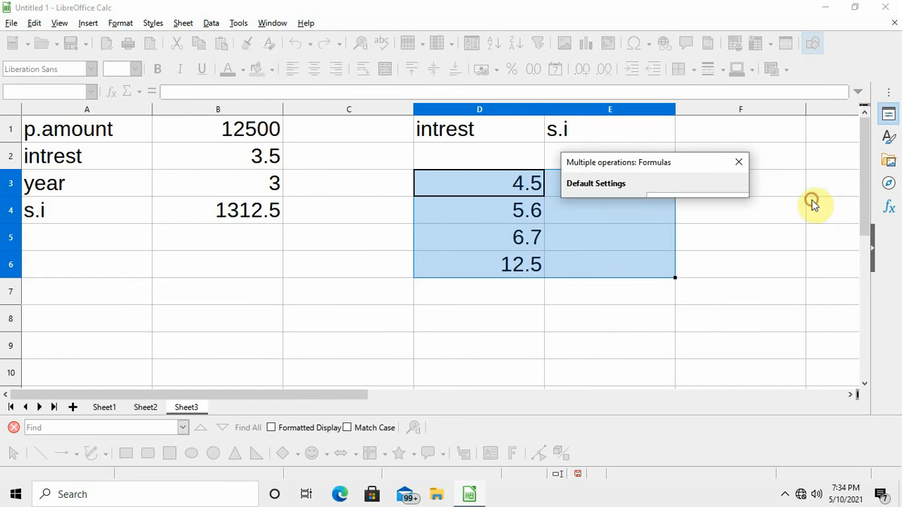
left_click(251, 216)
left_click(734, 187)
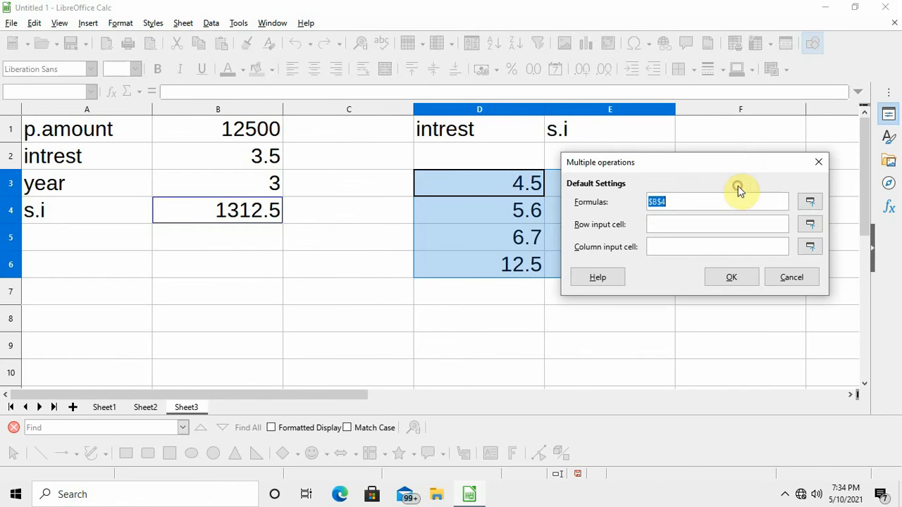
left_click(669, 223)
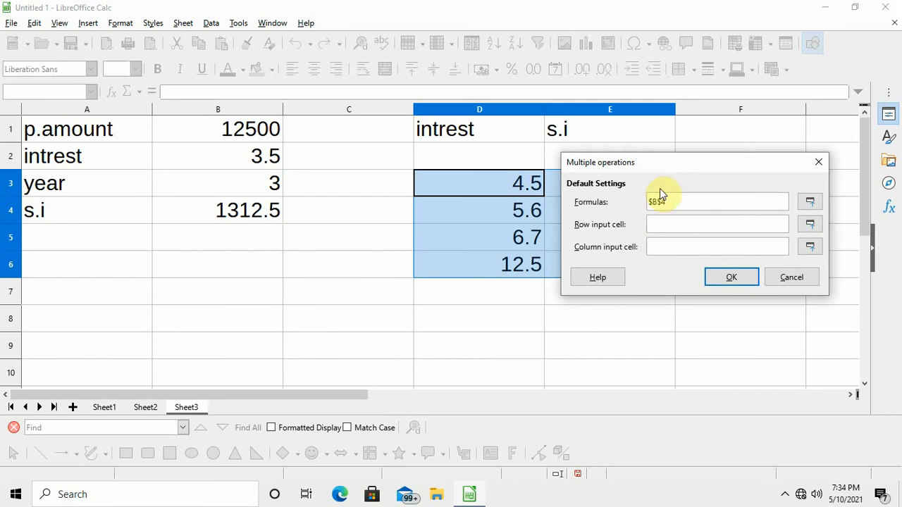
left_click_drag(655, 170, 727, 135)
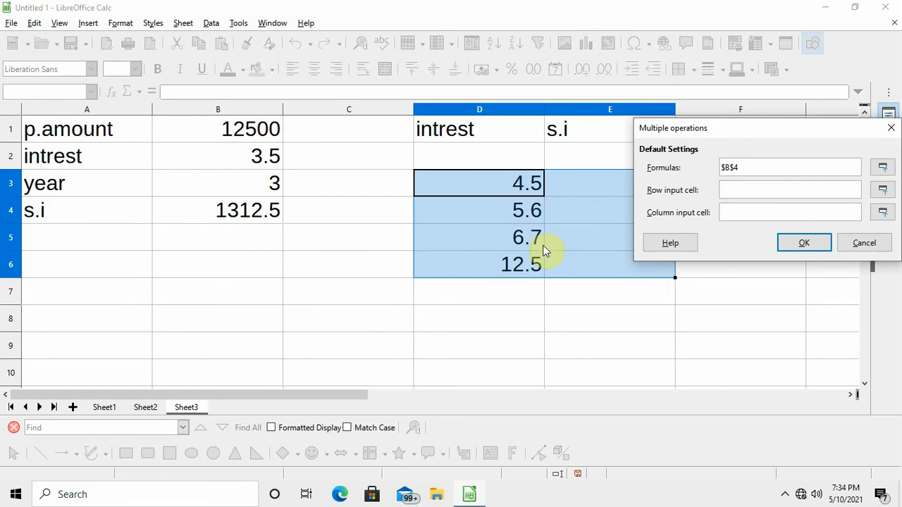
left_click_drag(750, 141, 729, 138)
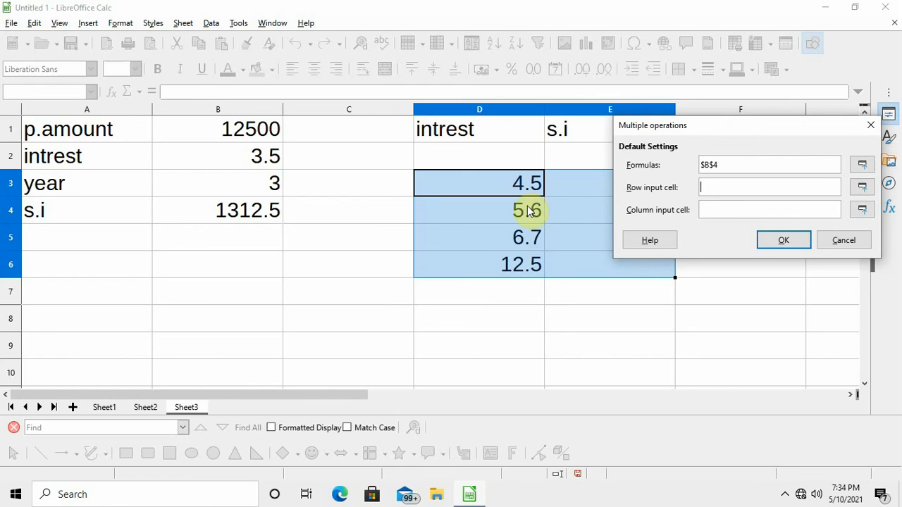
Set the column input cell to $B$2 and run Multiple Operations on the rate table.
left_click(715, 210)
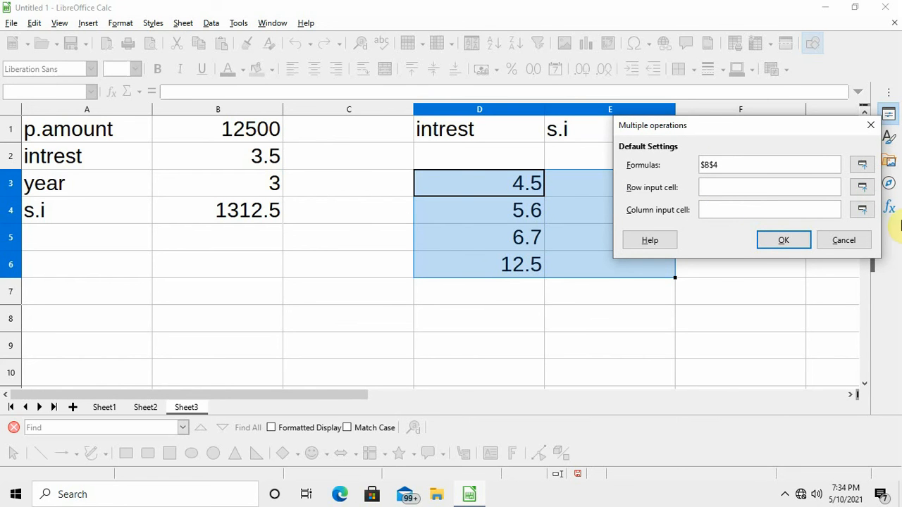
left_click(862, 211)
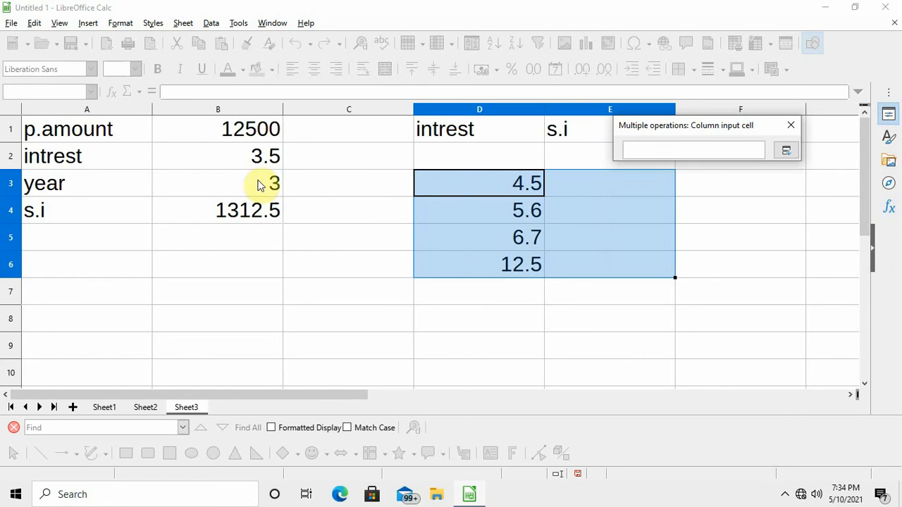
left_click(258, 154)
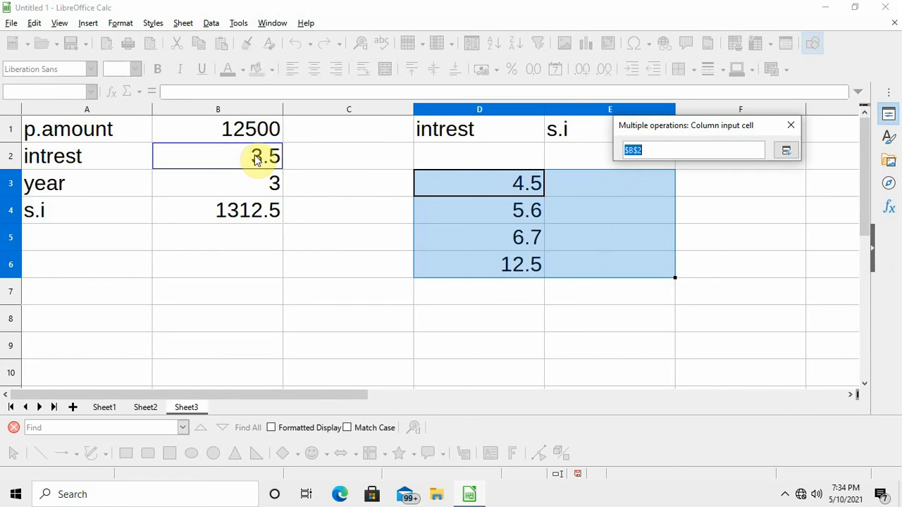
left_click(784, 151)
left_click(779, 241)
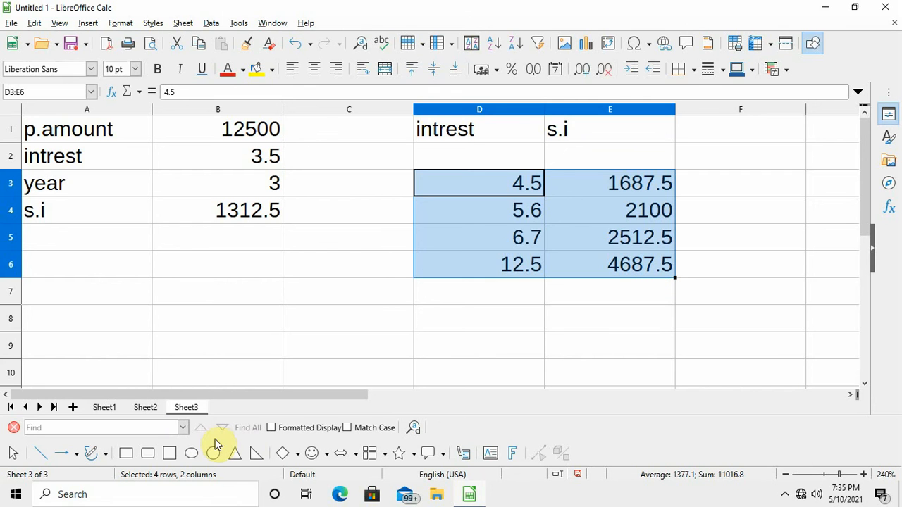
Add a new sheet and enter the labels p.amount, intrest, year and s.i in cells A1 to A4.
left_click(73, 408)
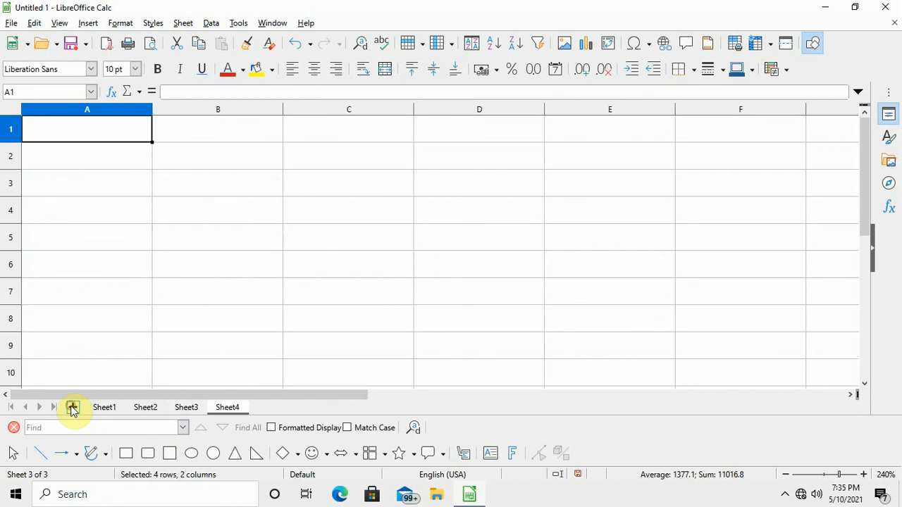
type("p.amount")
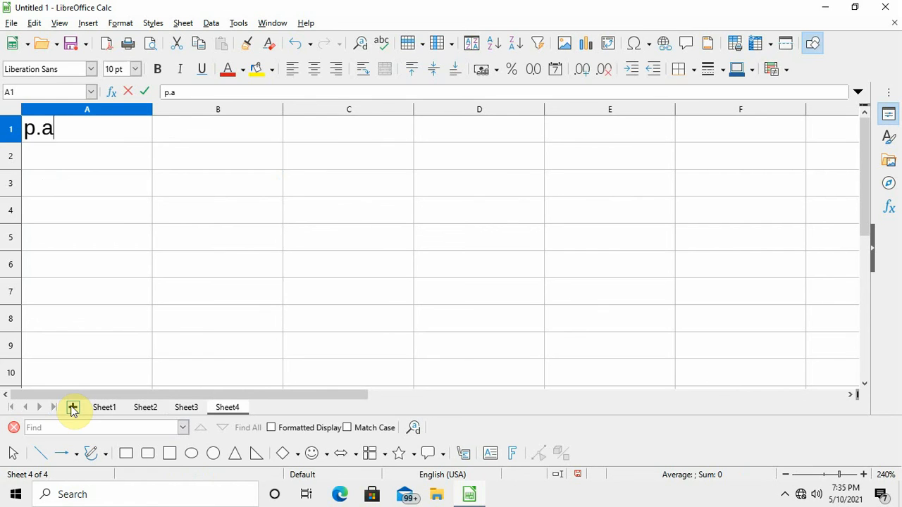
key("Return")
type("intrest")
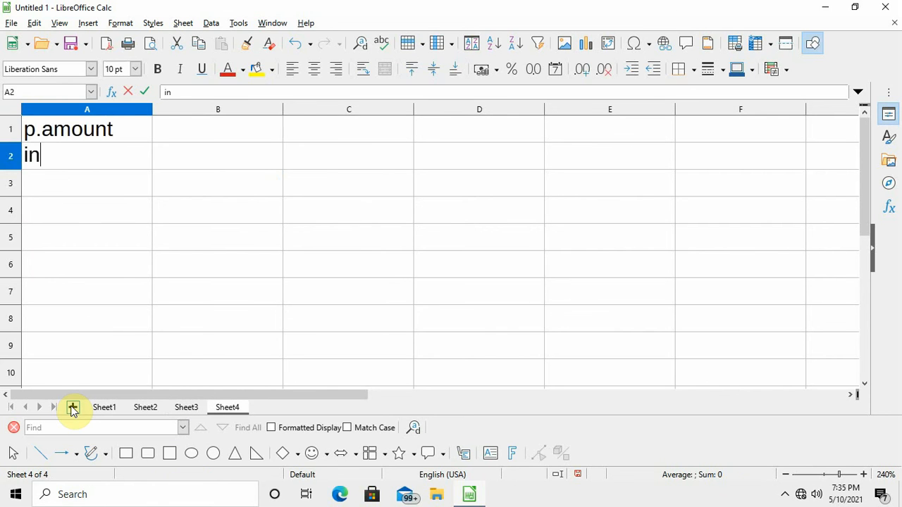
key("Return")
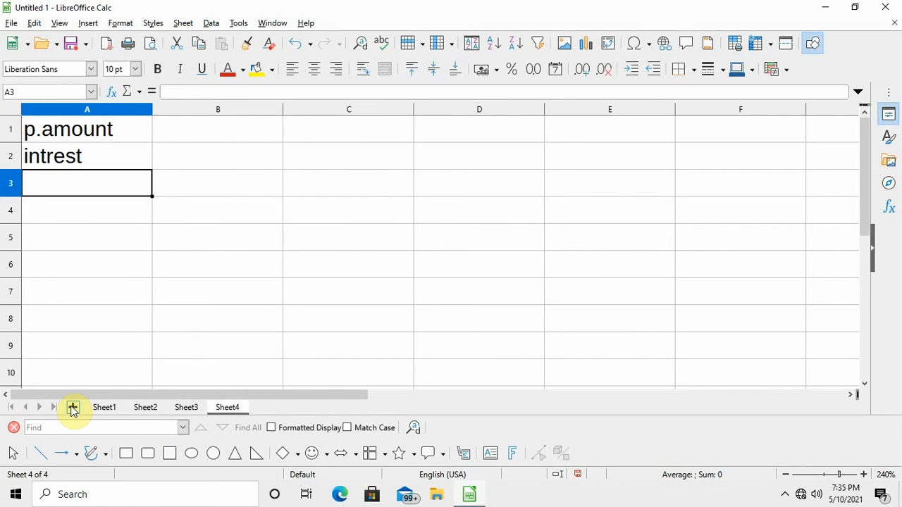
type("year")
key("Return")
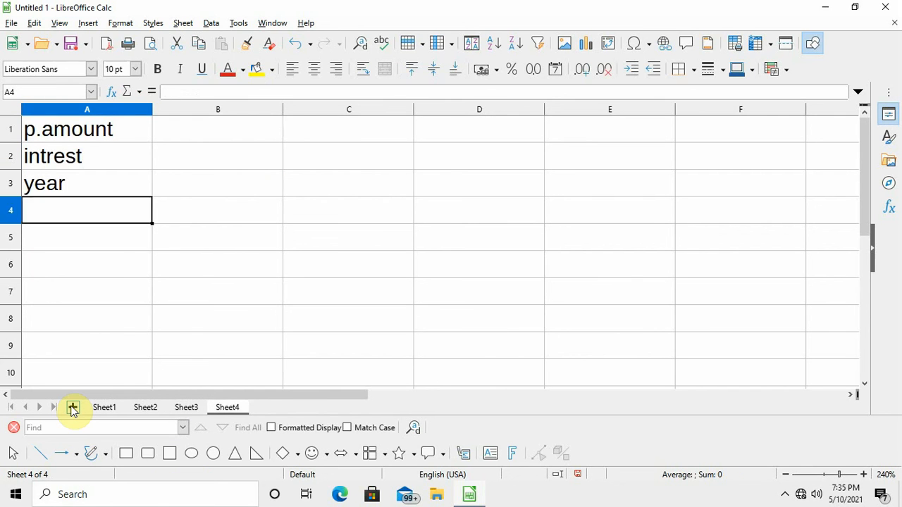
type("s.i")
key("Return")
Fill in the principal amount 13456, interest 2.5 and year 2 in cells B1 to B3.
key("ctrl+Home")
key("Right")
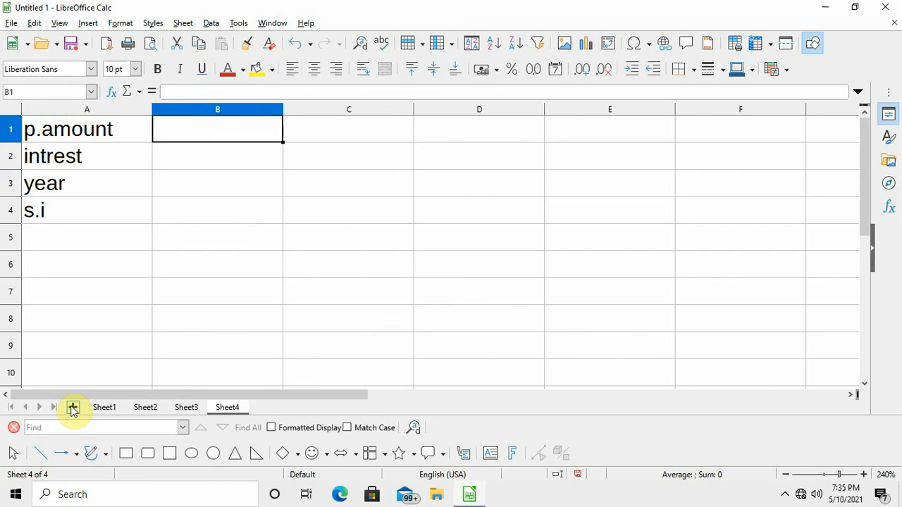
type("13456")
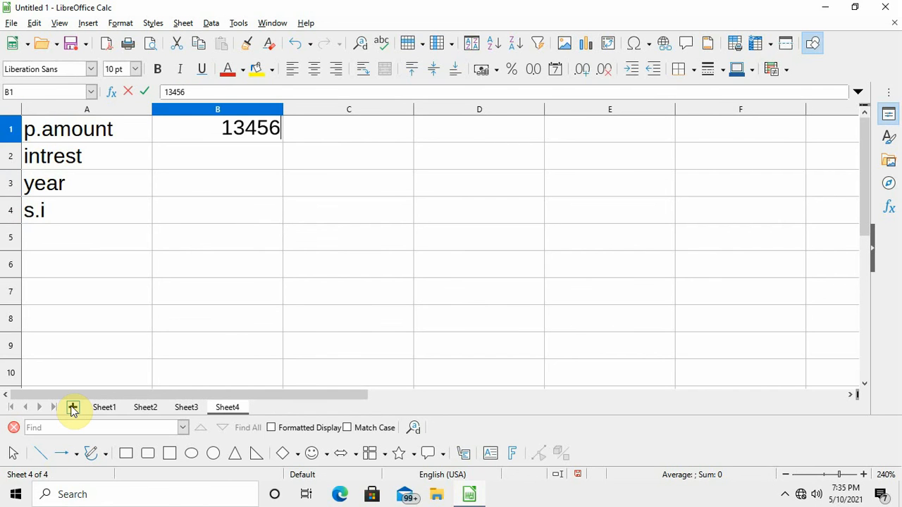
key("Return")
type("2.5")
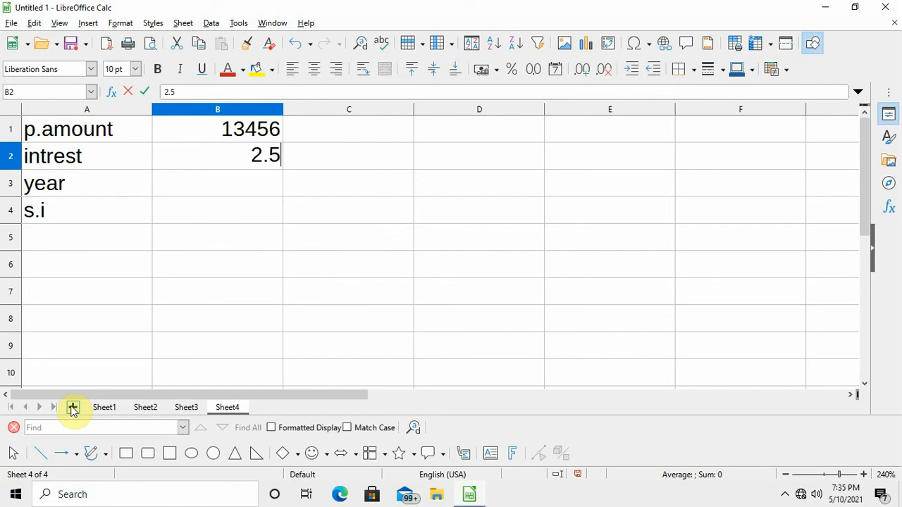
key("Return")
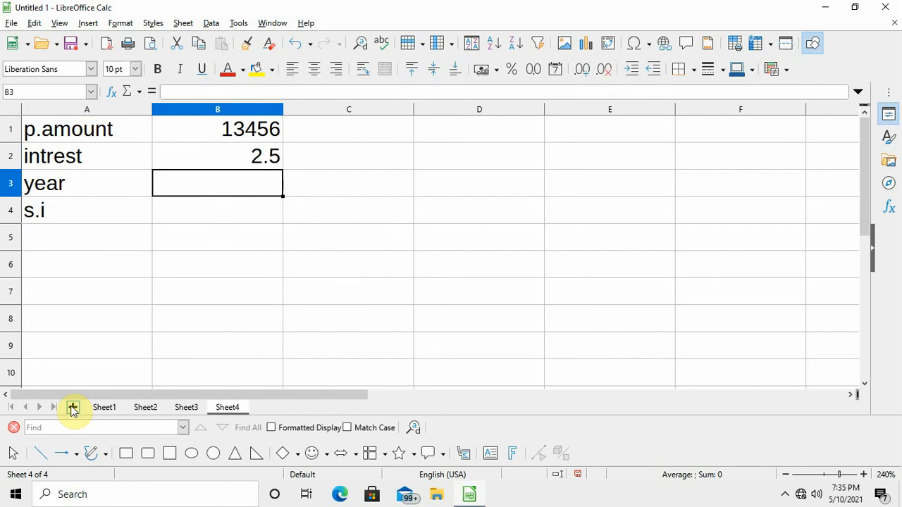
type("2")
key("Return")
Calculate the simple interest in cell B4 with the formula =b1*b2*b3/100.
type("=")
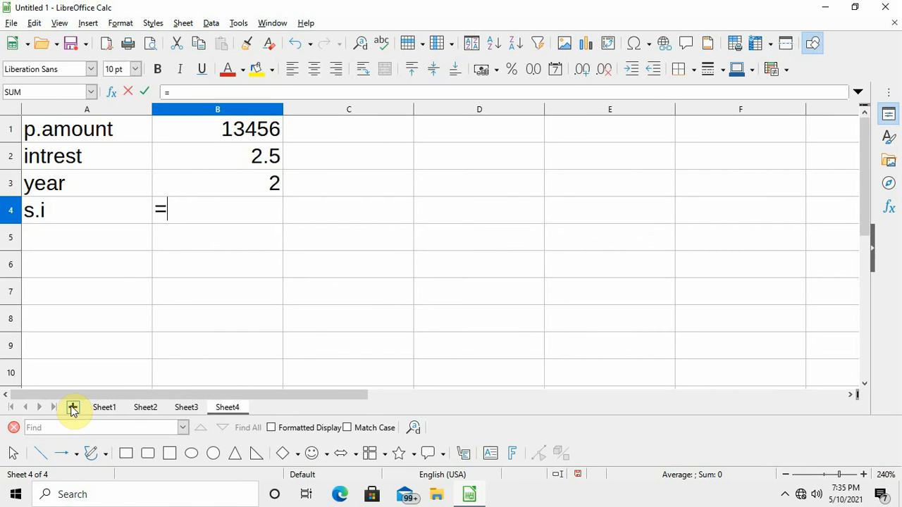
type("b1*b2*")
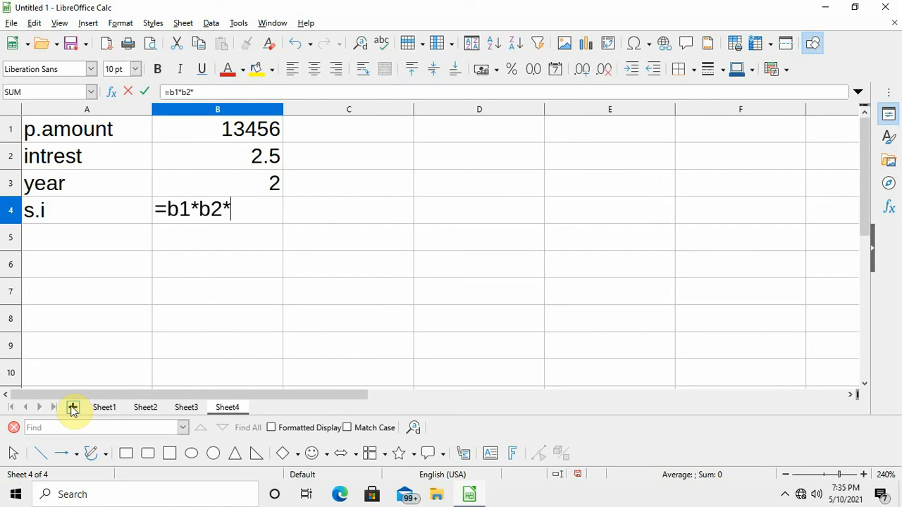
type("b3/1")
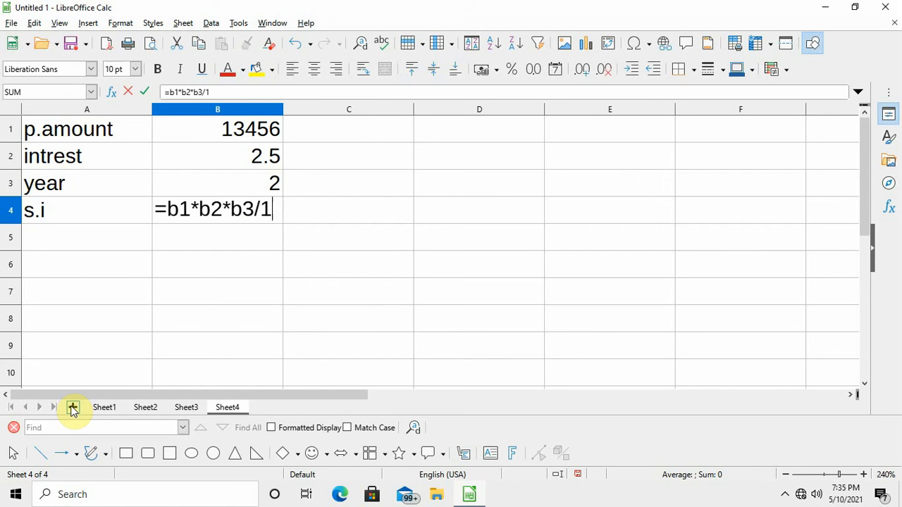
type("00")
key("Return")
Enter the headings s.i in cell D1 and year in cell E1.
key("Up")
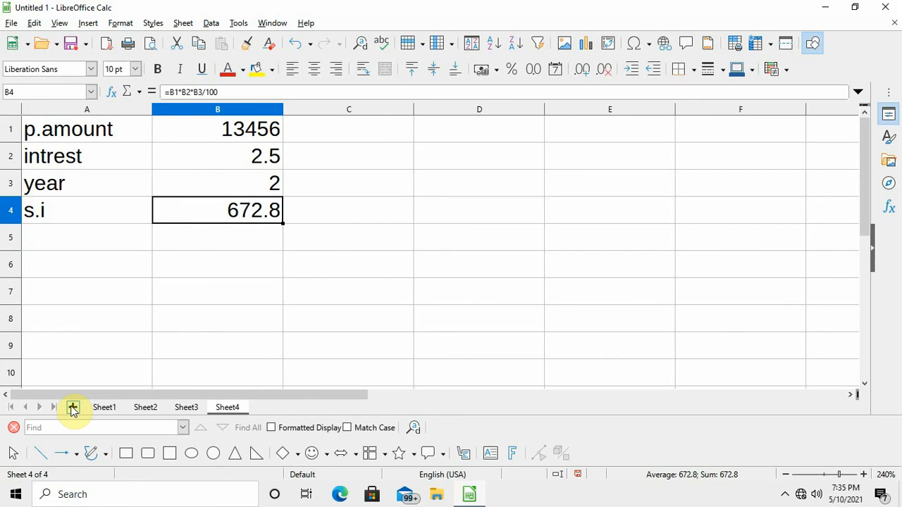
key("Up")
key("Up")
key("Up")
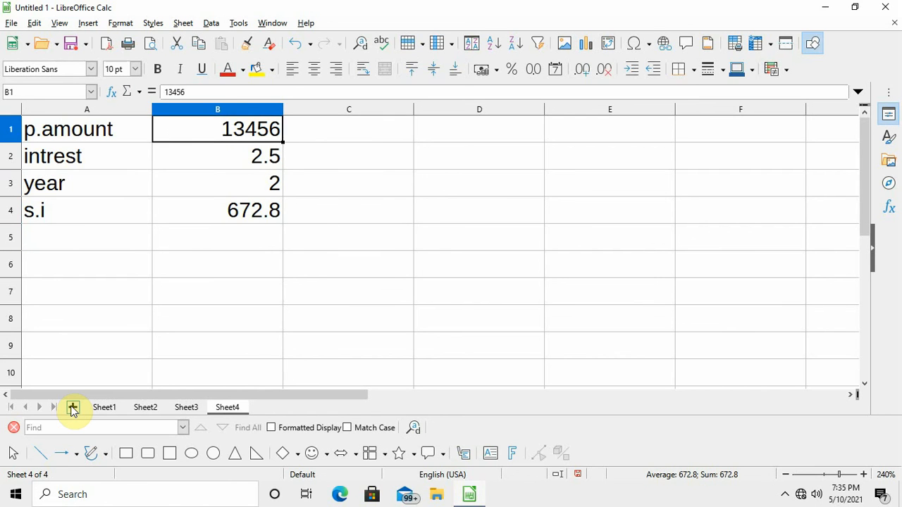
key("Right")
key("Right")
key("Right")
key("Left")
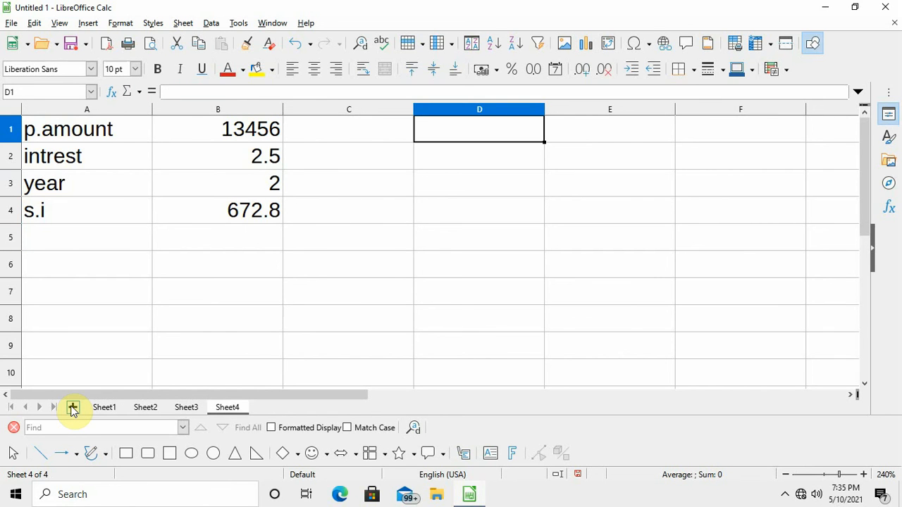
type("s.i")
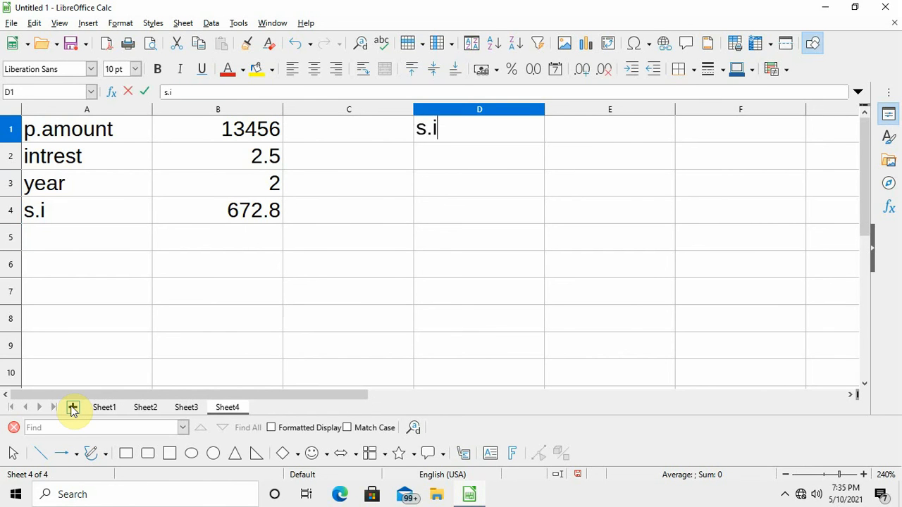
key("Tab")
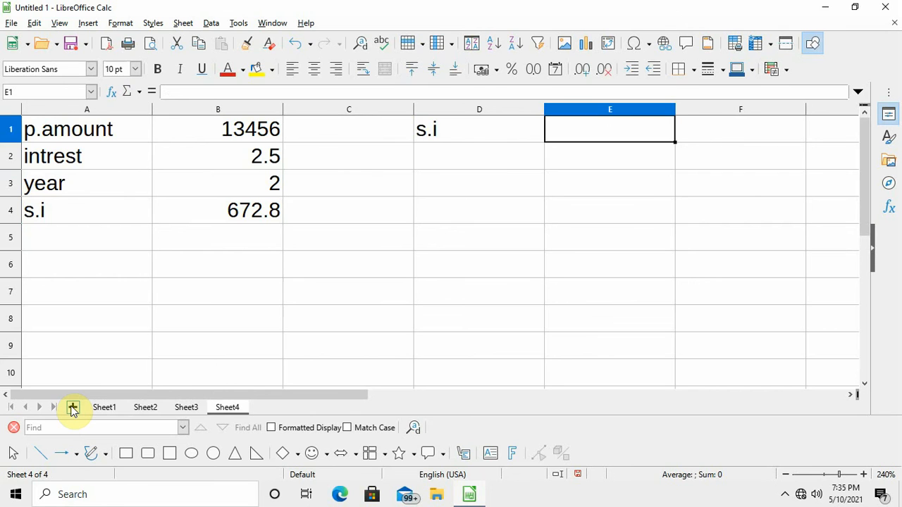
type("year")
key("Return")
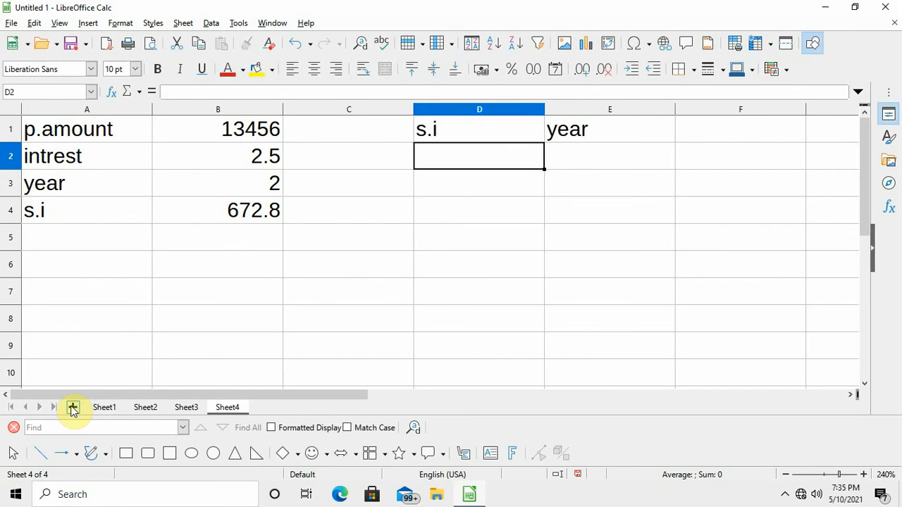
List the years 3, 4, 5 and 6 across cells E2 to H2.
key("Right")
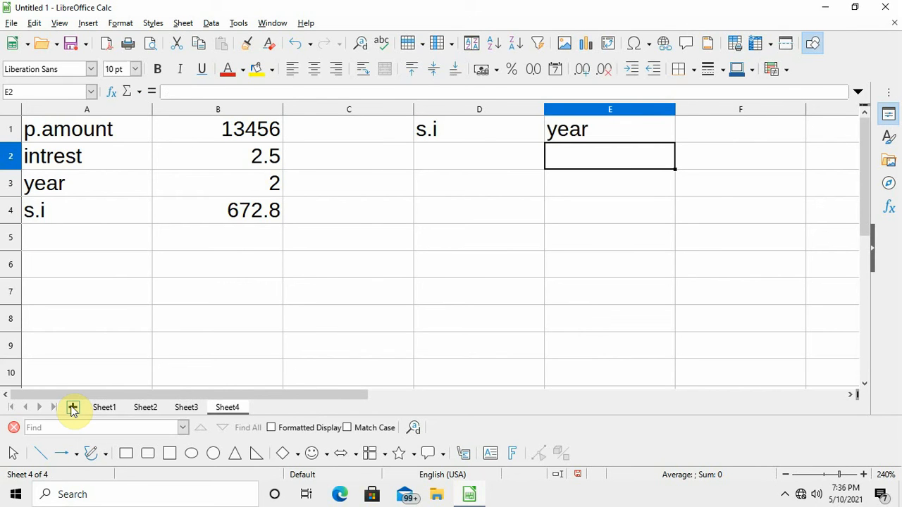
type("3")
key("Tab")
type("4")
key("Tab")
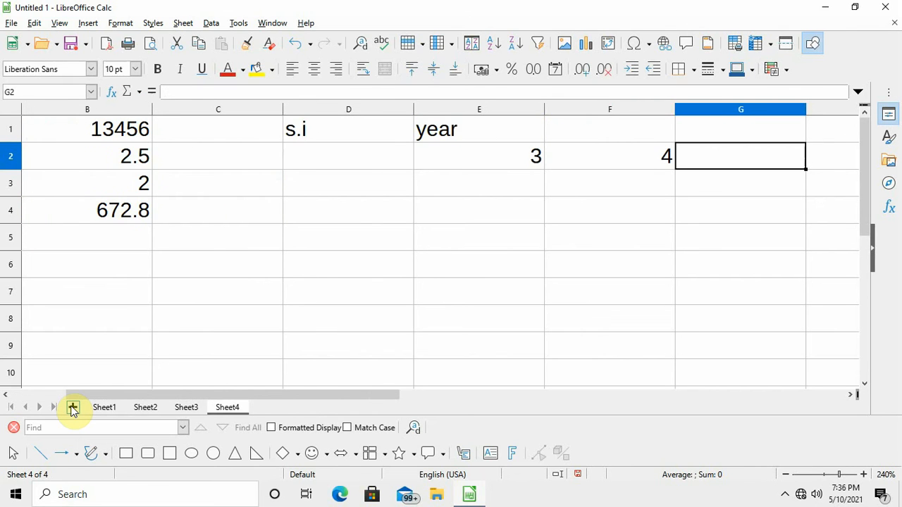
type("5")
key("Tab")
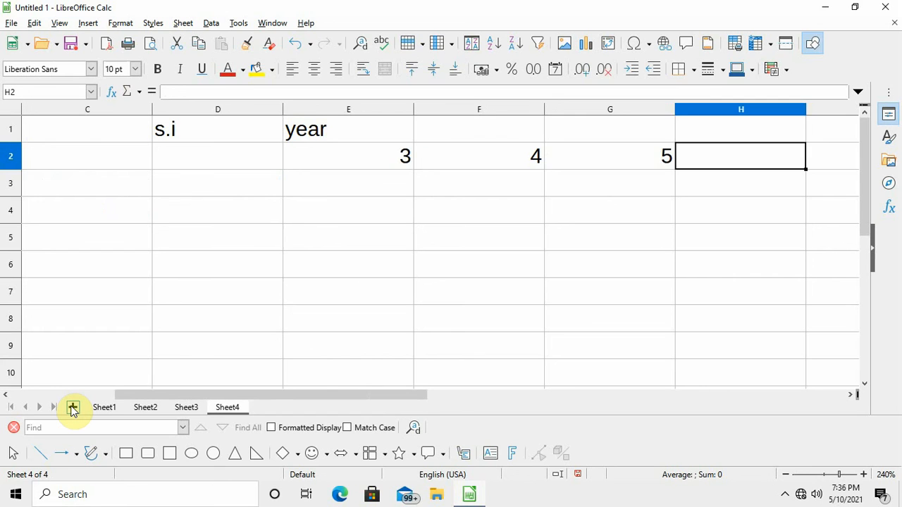
type("6")
List the interest rates 3.5, 4.5, 5.6 and 6.7 down cells D3 to D6.
key("Left")
key("Left")
key("Left")
key("Left")
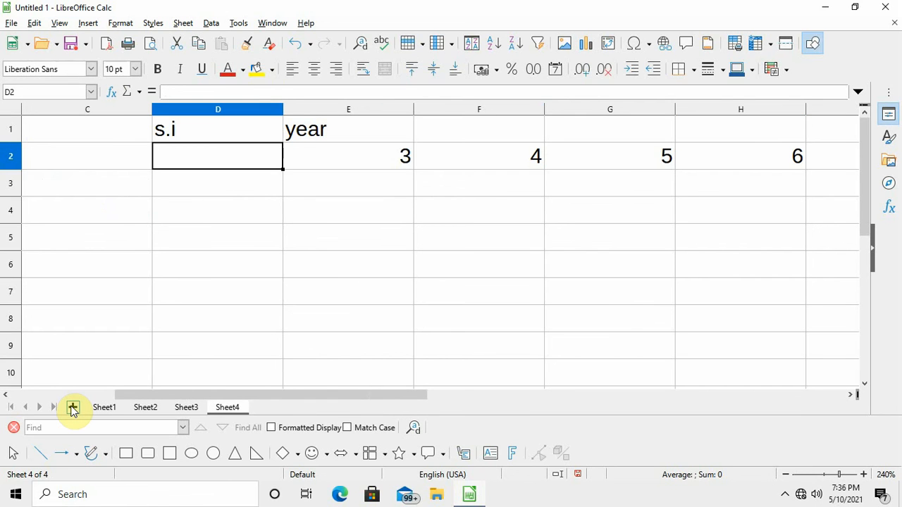
key("Down")
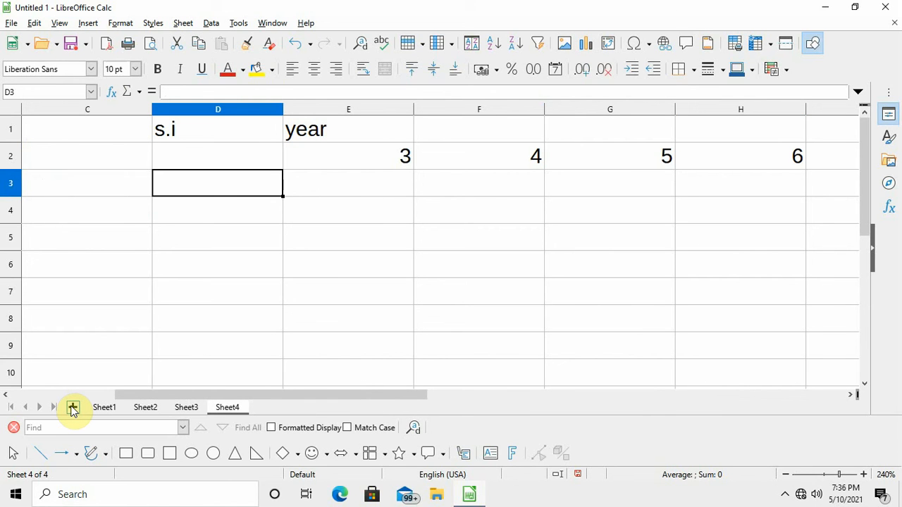
type("3.5")
key("Return")
type("4.5")
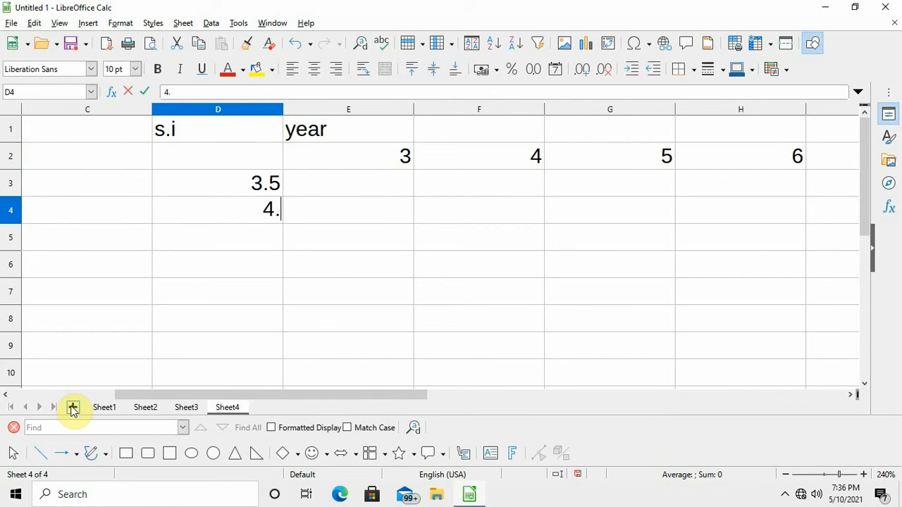
key("Return")
type("5.6")
key("Return")
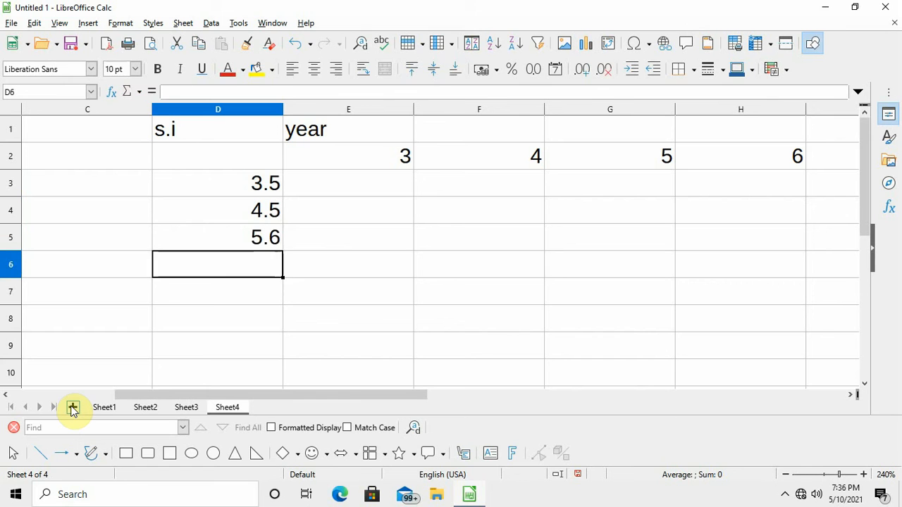
type("6.7")
key("Return")
Select the range D2:H6 and start Multiple Operations on it.
key("Up")
key("Up")
key("Up")
key("Up")
key("Up")
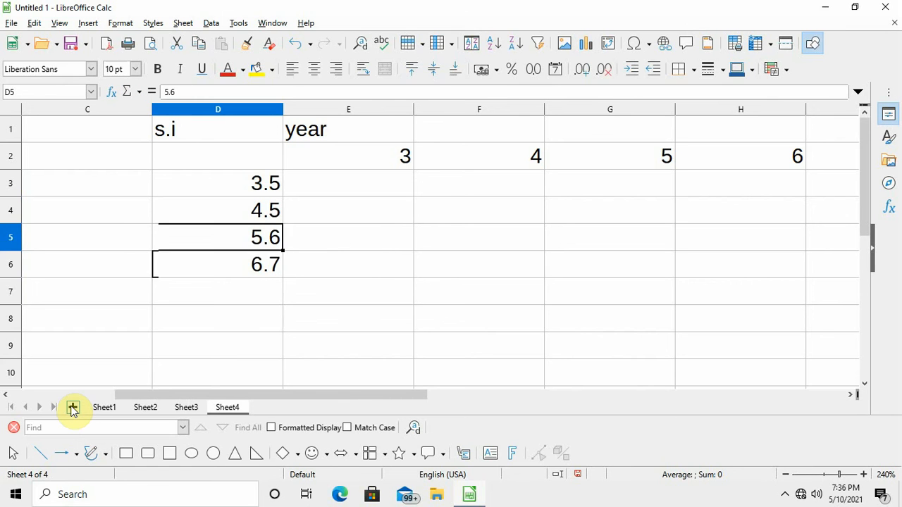
key("Up")
key("Down")
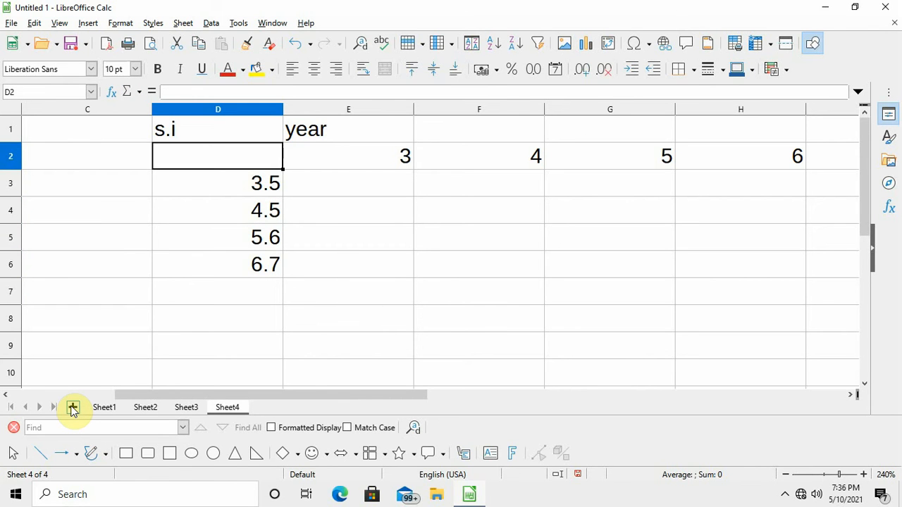
key("shift+Right")
key("shift+Right")
key("shift+Right")
key("shift+Right")
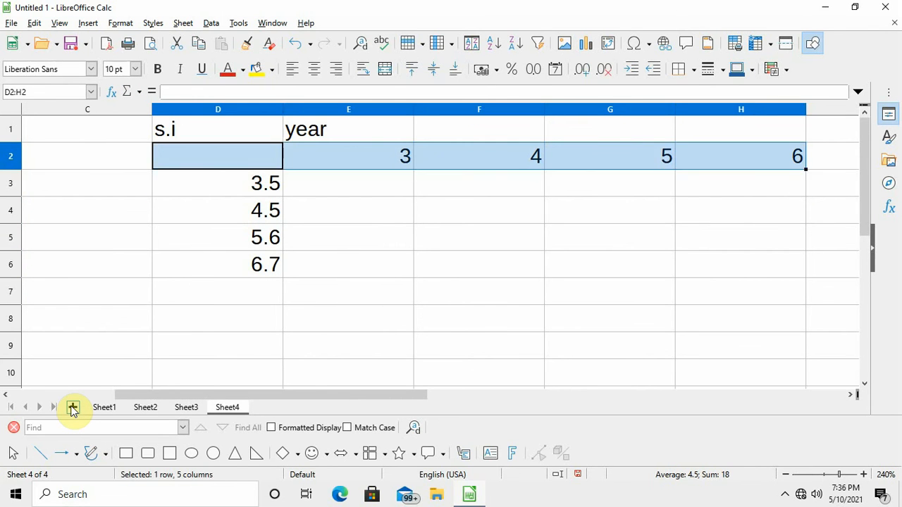
key("shift+Down")
key("shift+Down")
key("shift+Down")
key("shift+Down")
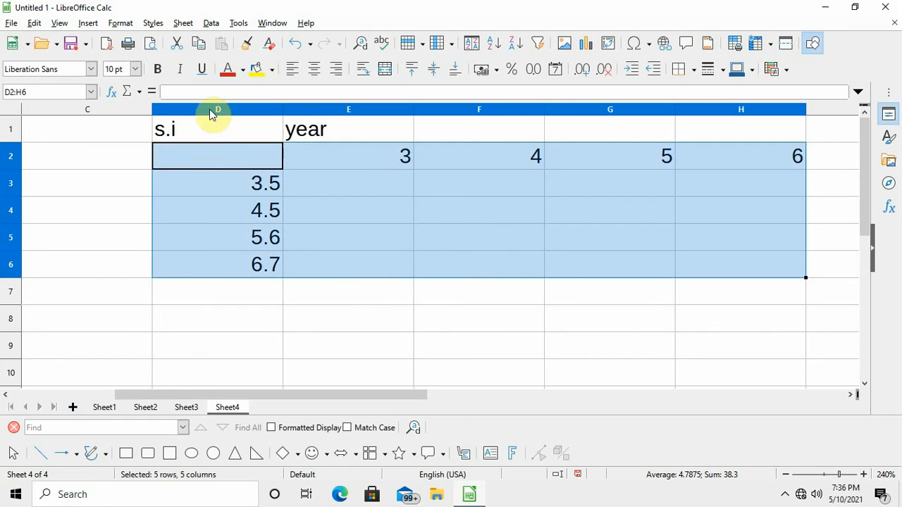
left_click(211, 23)
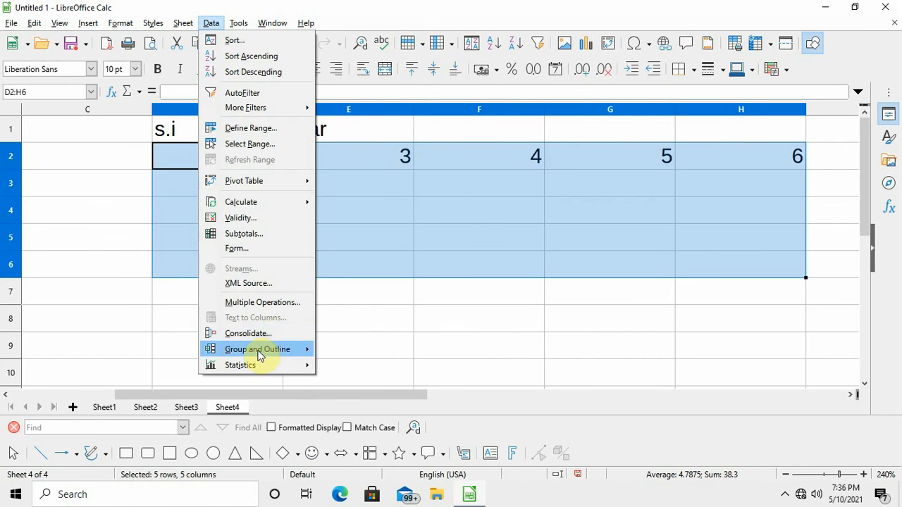
left_click(261, 302)
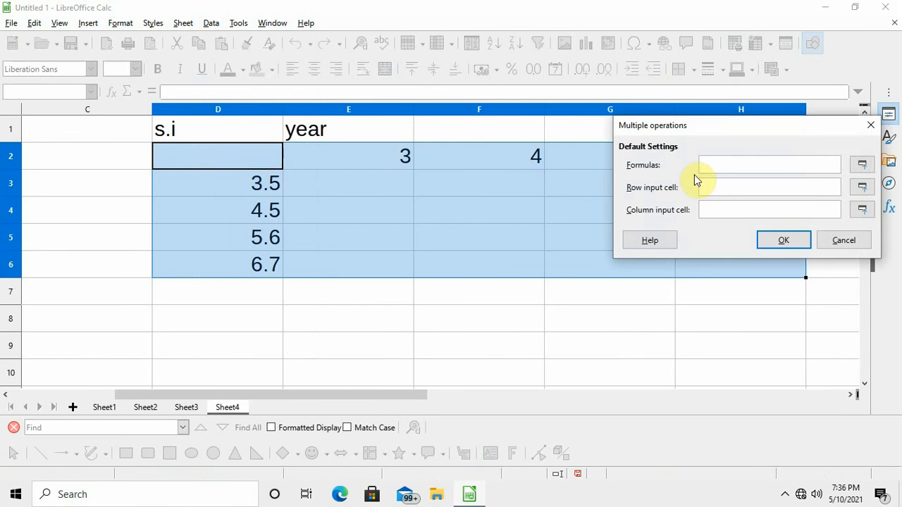
Set the Multiple Operations formula reference to cell B4, which holds the s.i calculation.
left_click_drag(353, 396, 191, 410)
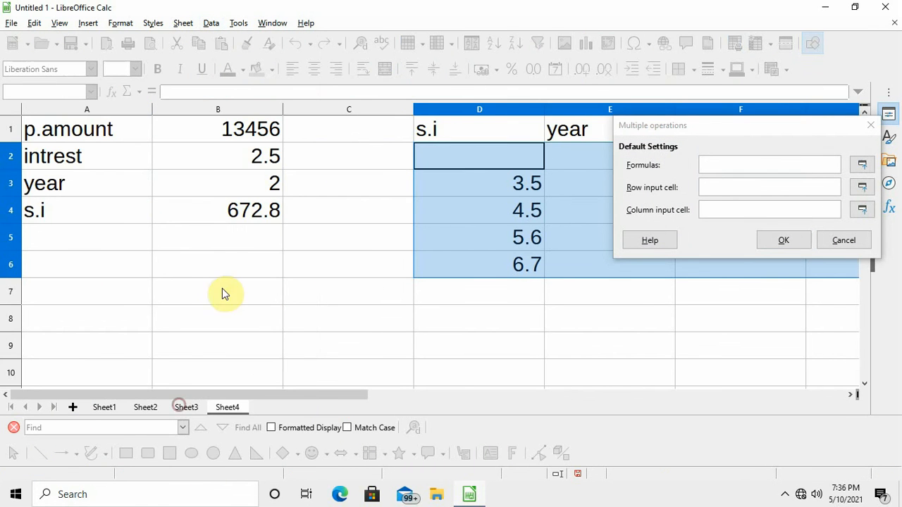
left_click(867, 167)
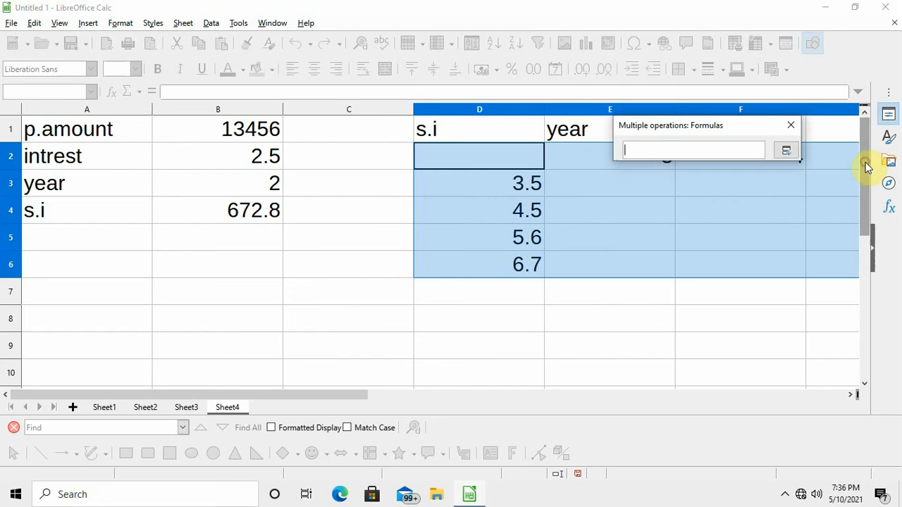
left_click(244, 209)
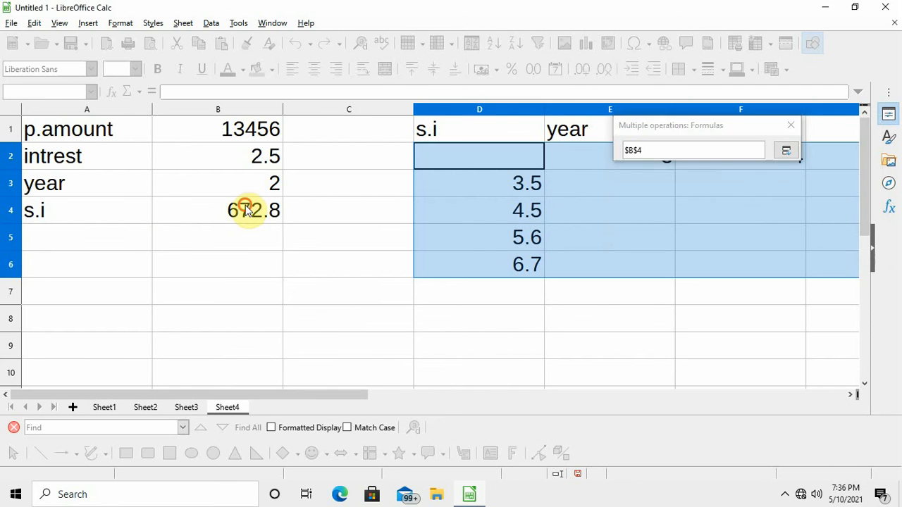
left_click(786, 150)
Set the row input cell to B3, the year value.
left_click(746, 186)
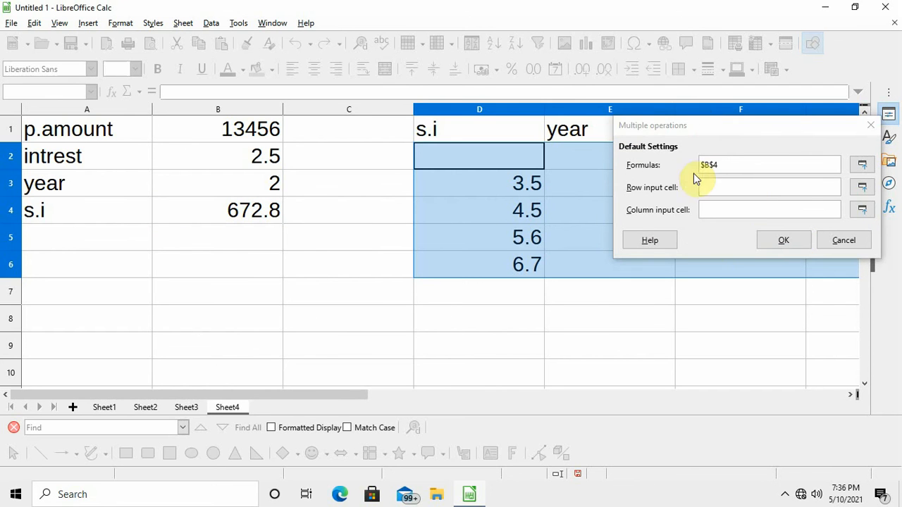
left_click_drag(680, 127, 620, 299)
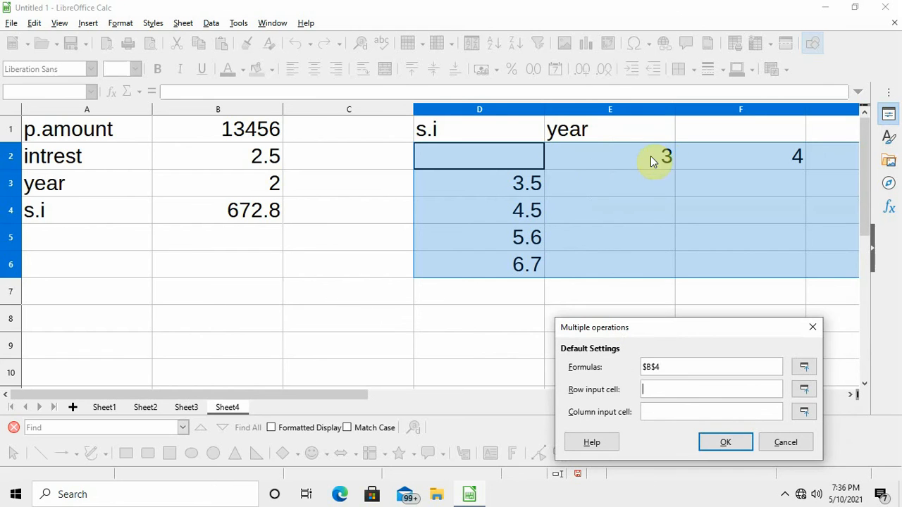
left_click_drag(614, 330, 636, 195)
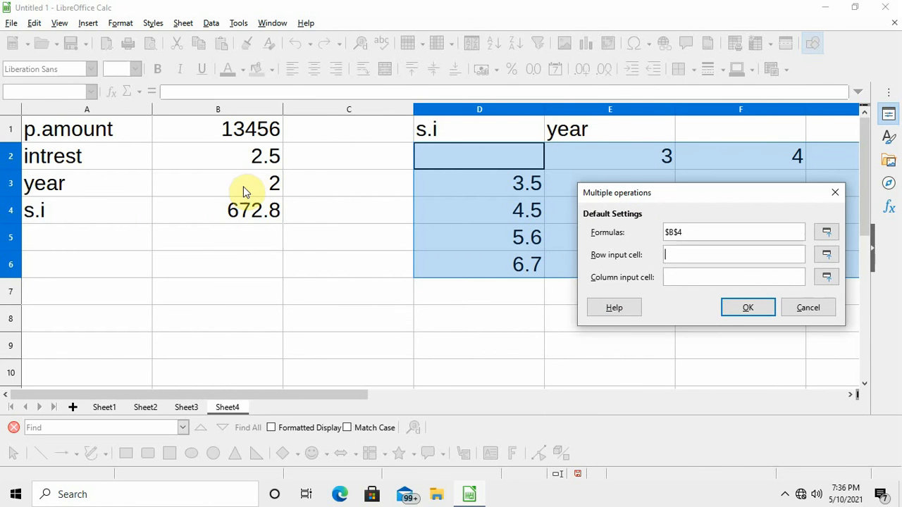
left_click(827, 255)
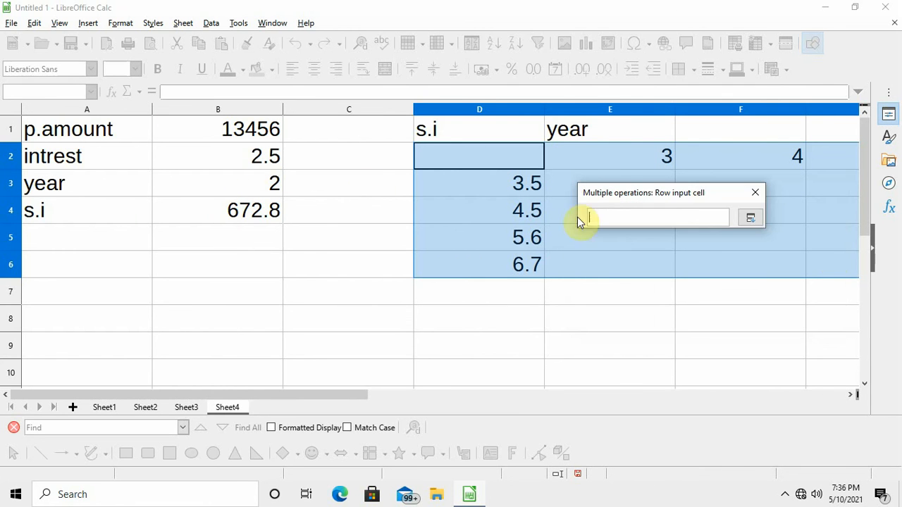
left_click(272, 185)
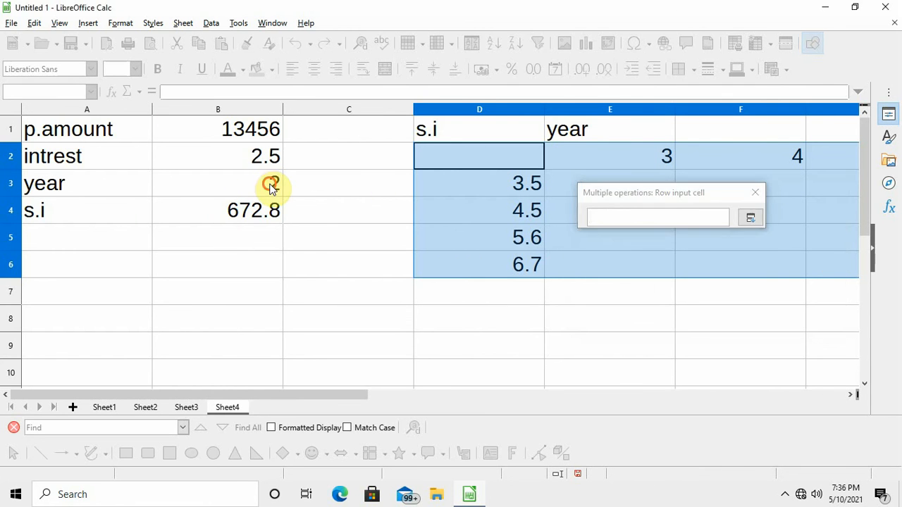
left_click(750, 219)
Set the column input cell to B2, the interest rate, and apply Multiple Operations to the range.
left_click(683, 278)
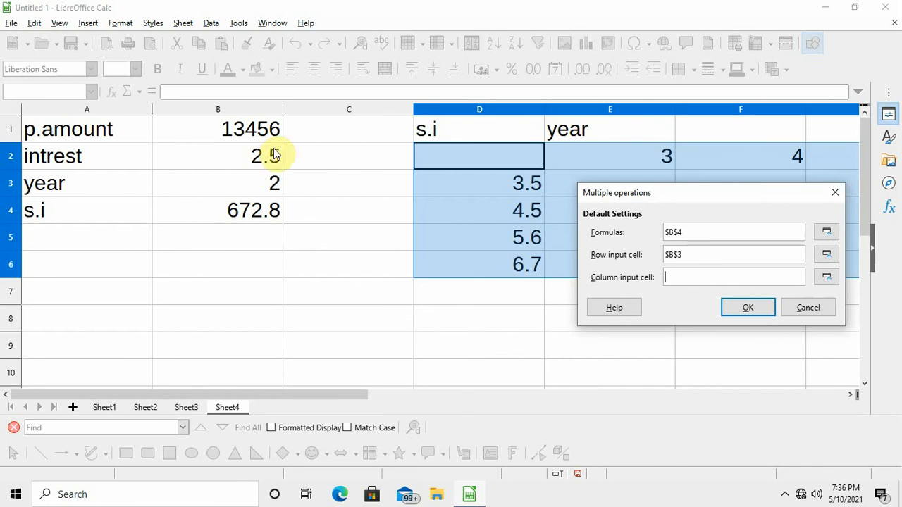
left_click(828, 277)
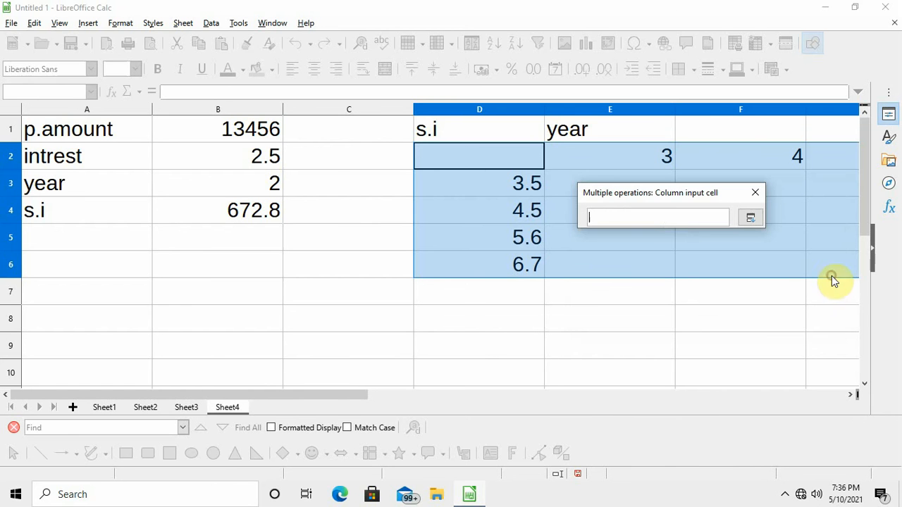
left_click(250, 156)
left_click(751, 218)
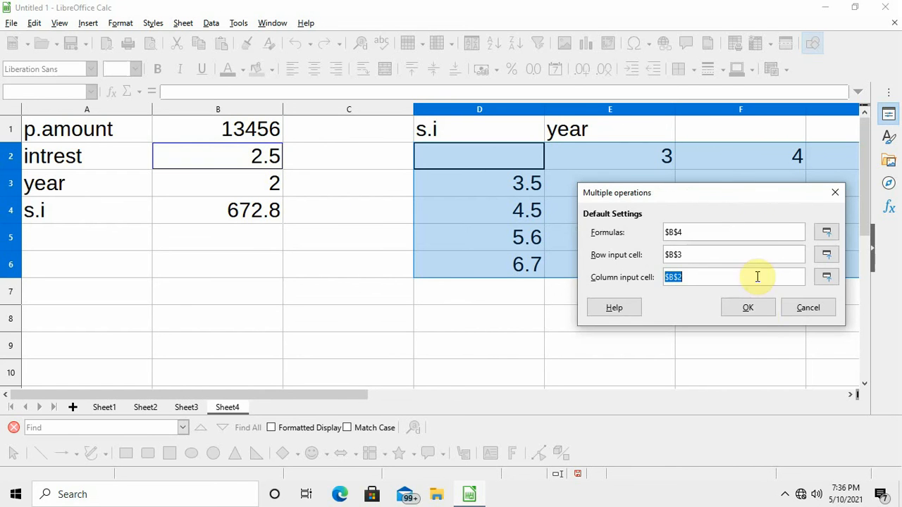
left_click(748, 308)
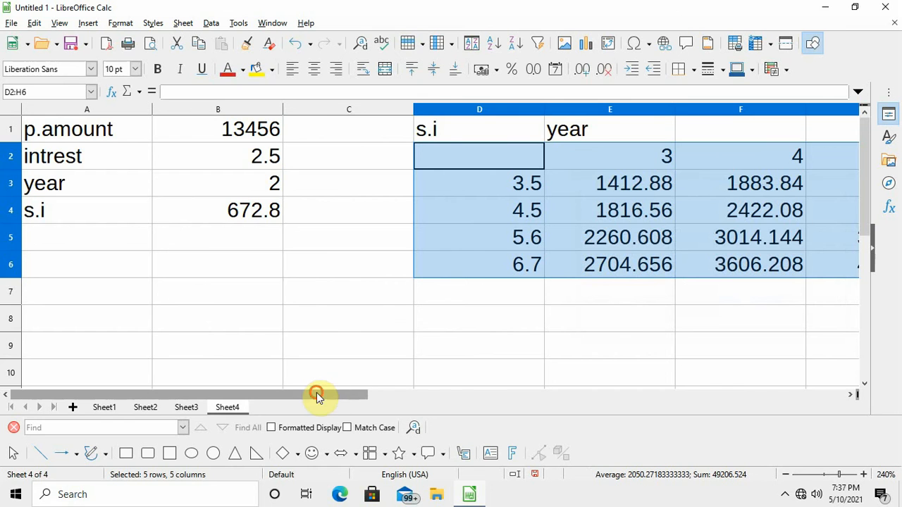
Change the heading in cell D1 to intrest.
left_click_drag(316, 396, 336, 397)
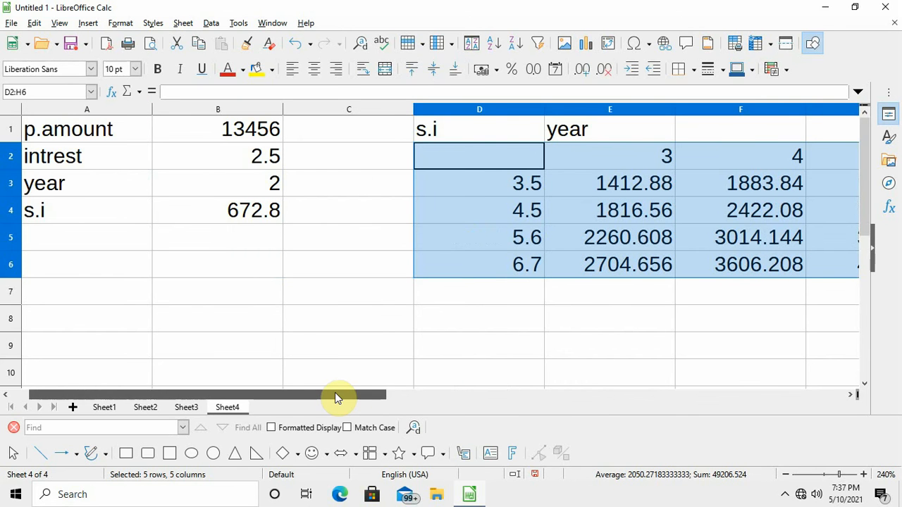
left_click(451, 129)
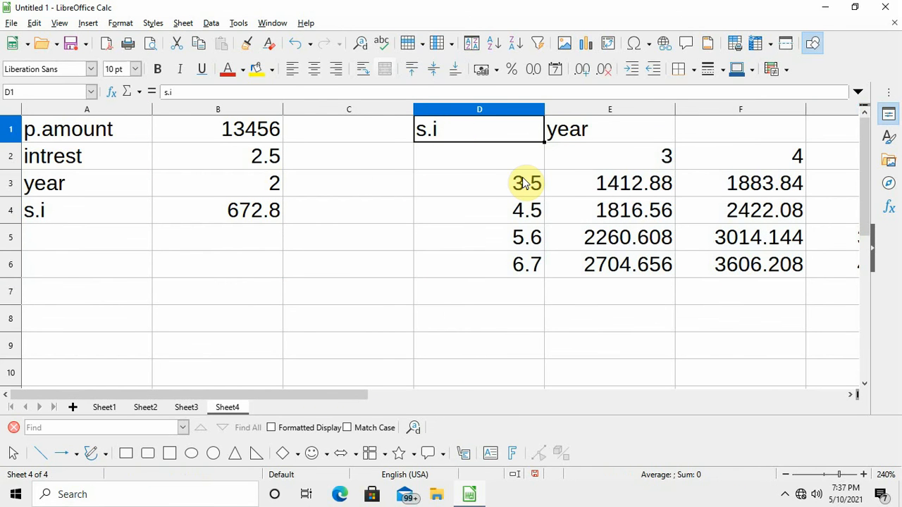
type("intre")
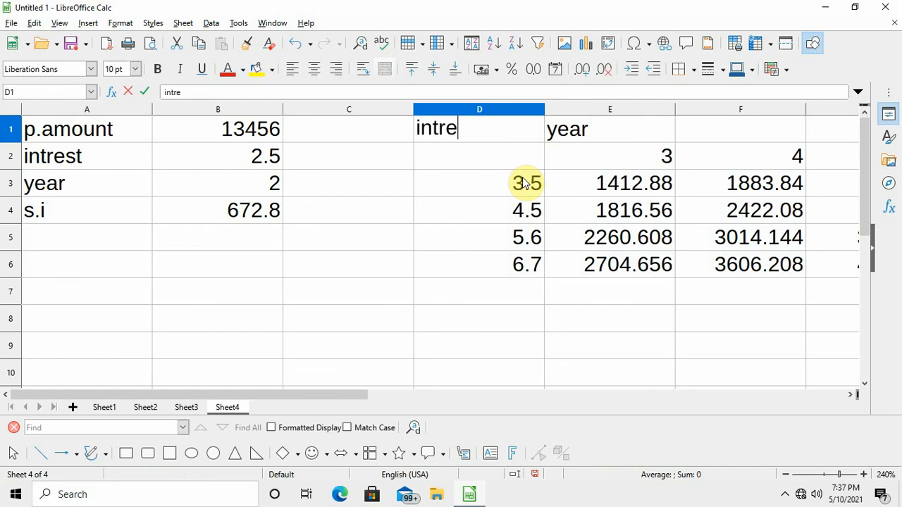
type("st")
key("Return")
Review the interest rates down column D and the years across row 2 of the table.
left_click(523, 183)
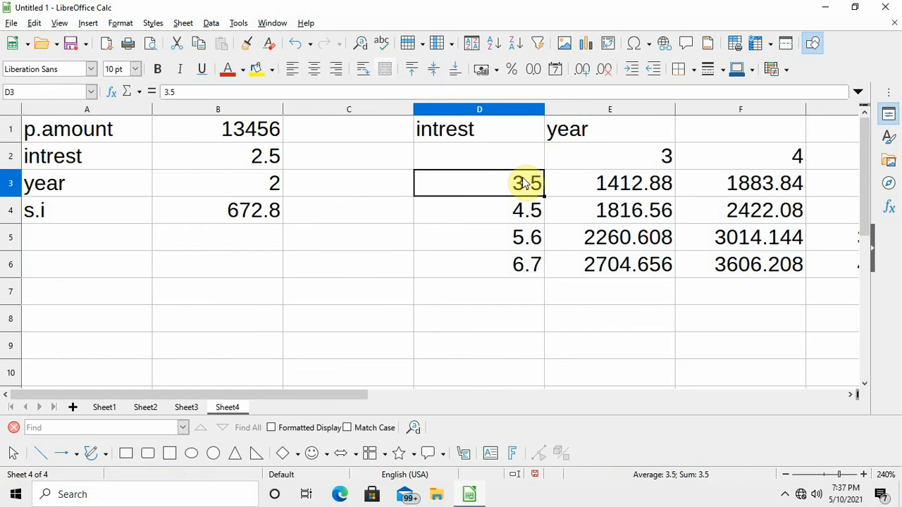
key("Down")
key("Down")
key("Down")
key("Up")
key("Up")
key("Up")
key("Up")
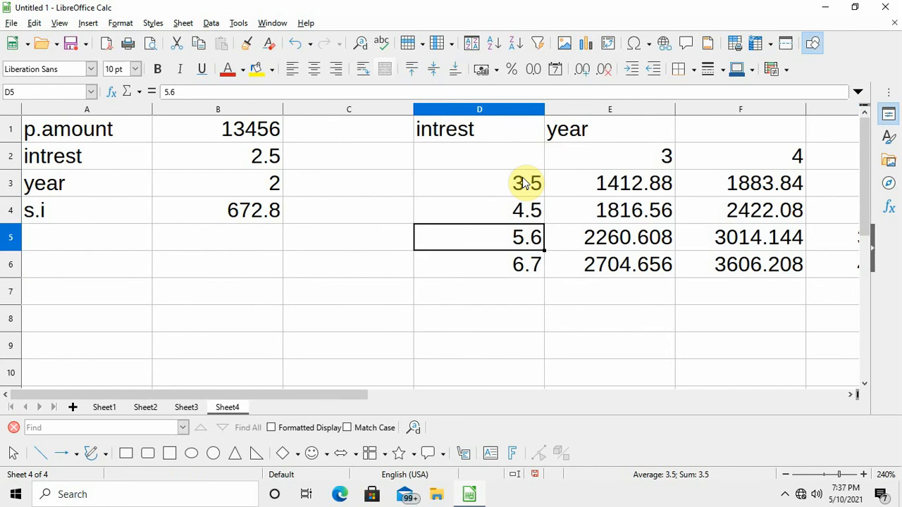
key("Right")
key("Right")
key("Right")
key("Right")
key("Left")
key("Left")
key("Left")
key("Left")
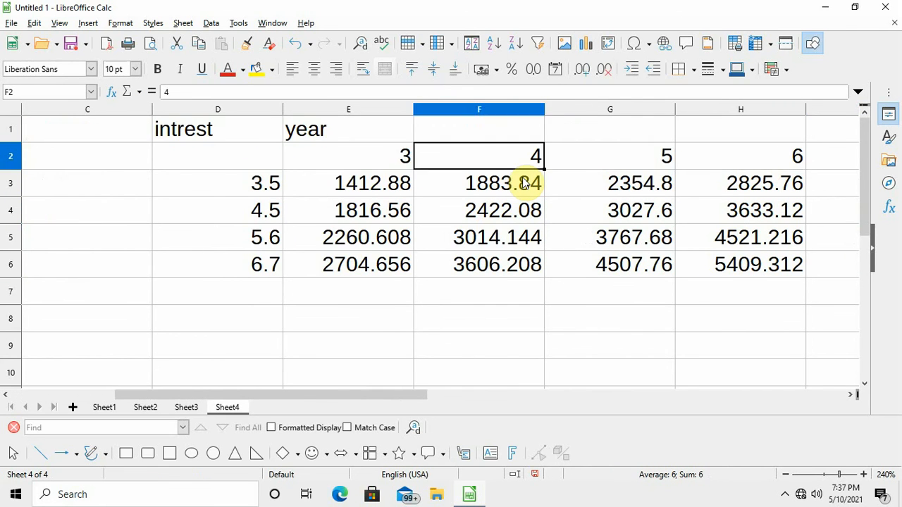
Examine the calculated interest results across row 3, then return to cell A1 with the original inputs.
key("Down")
key("Right")
key("Right")
key("Right")
key("Right")
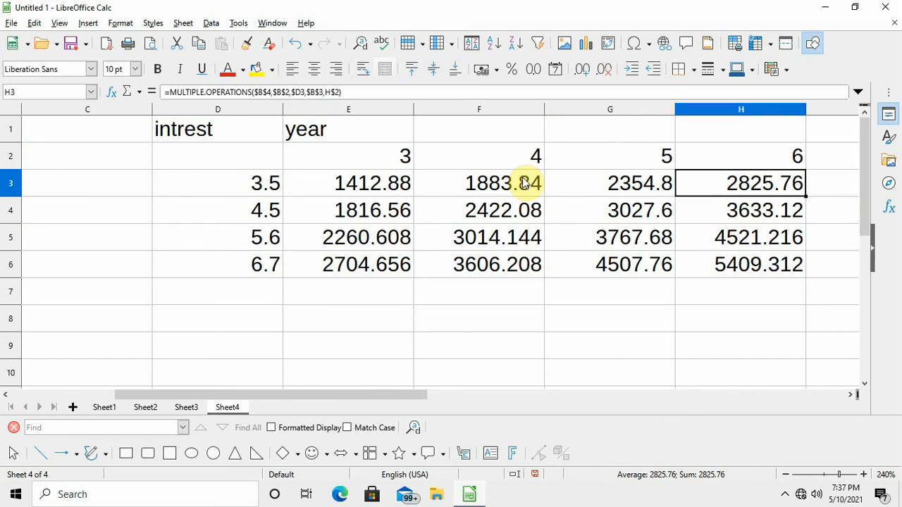
key("Left")
key("Left")
key("Left")
key("Left")
key("Left")
key("Left")
key("Left")
key("Up")
key("Up")
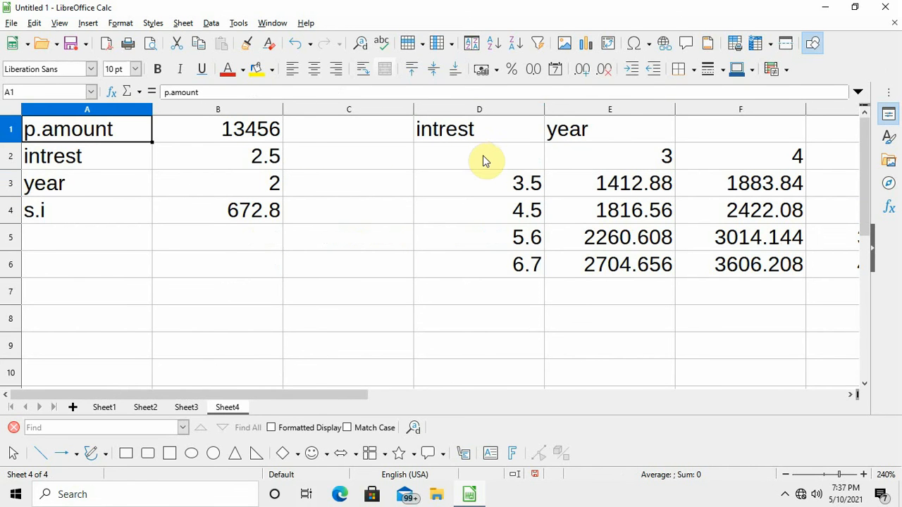
left_click_drag(484, 160, 150, 256)
left_click(213, 23)
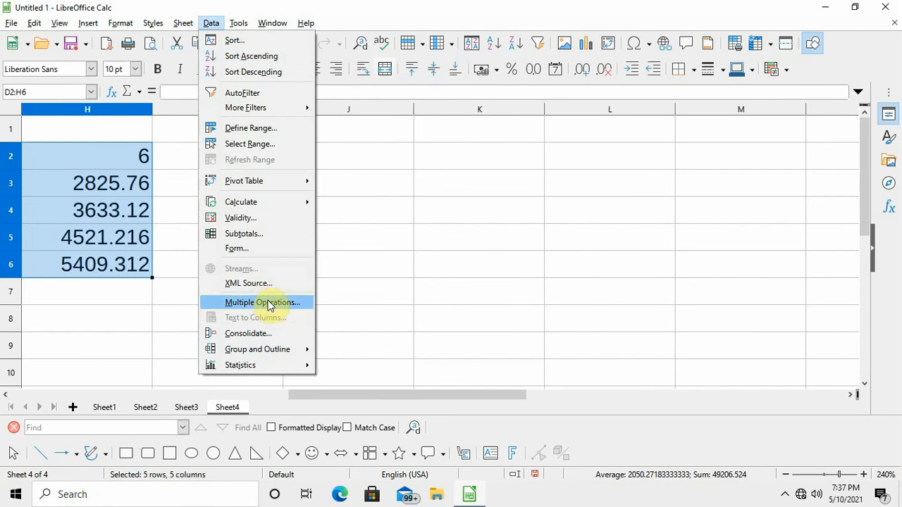
left_click(396, 281)
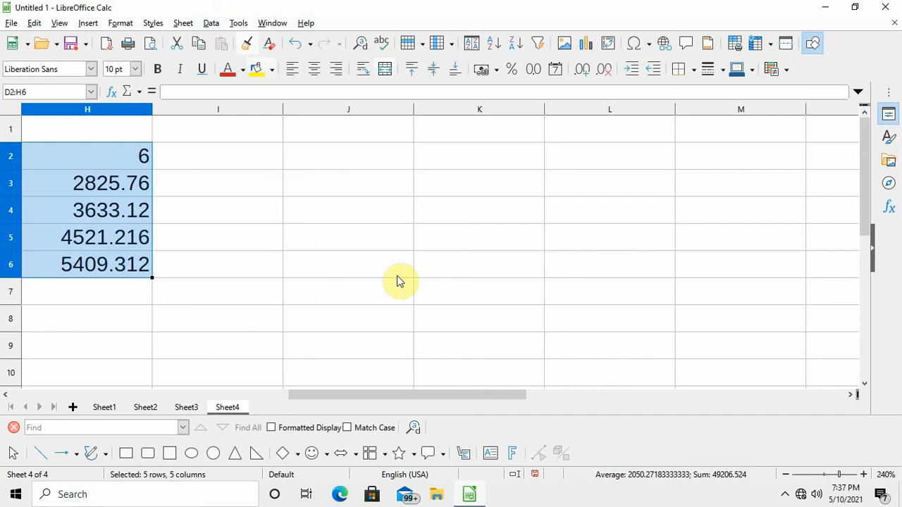